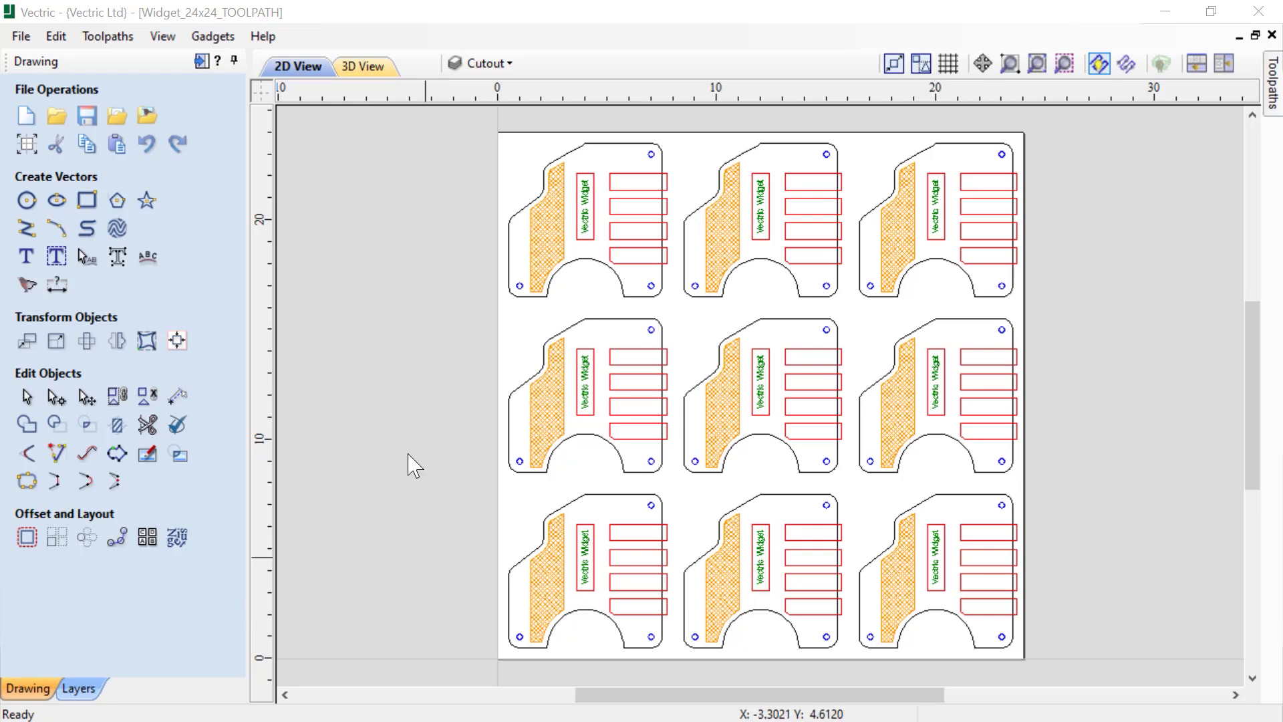
left_click(200, 61)
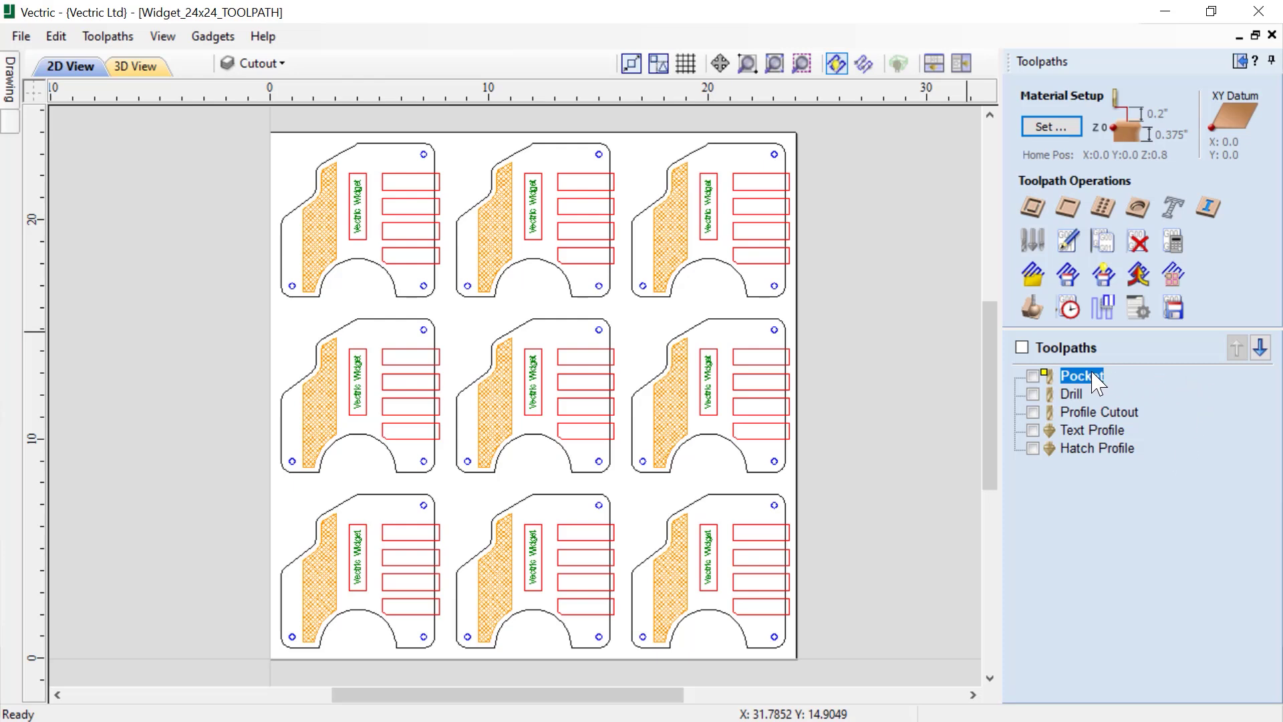
mouse_move(1096, 381)
double_click(1094, 376)
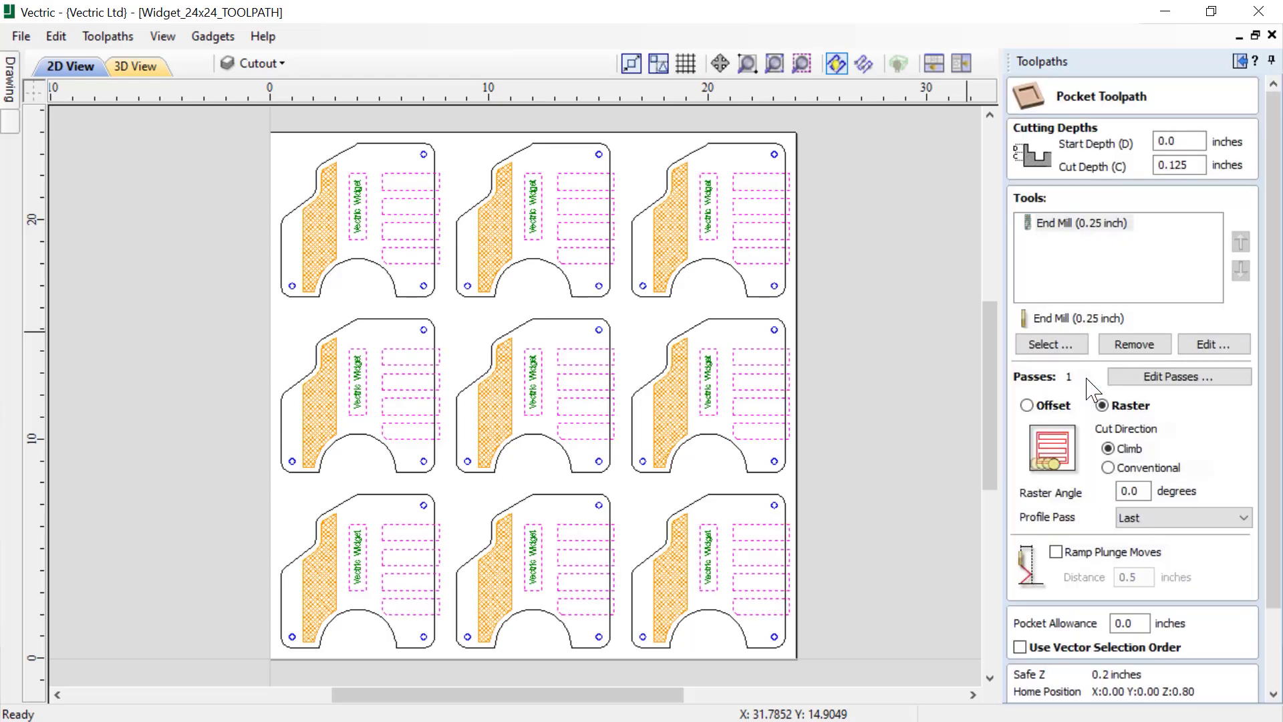
left_click(1216, 347)
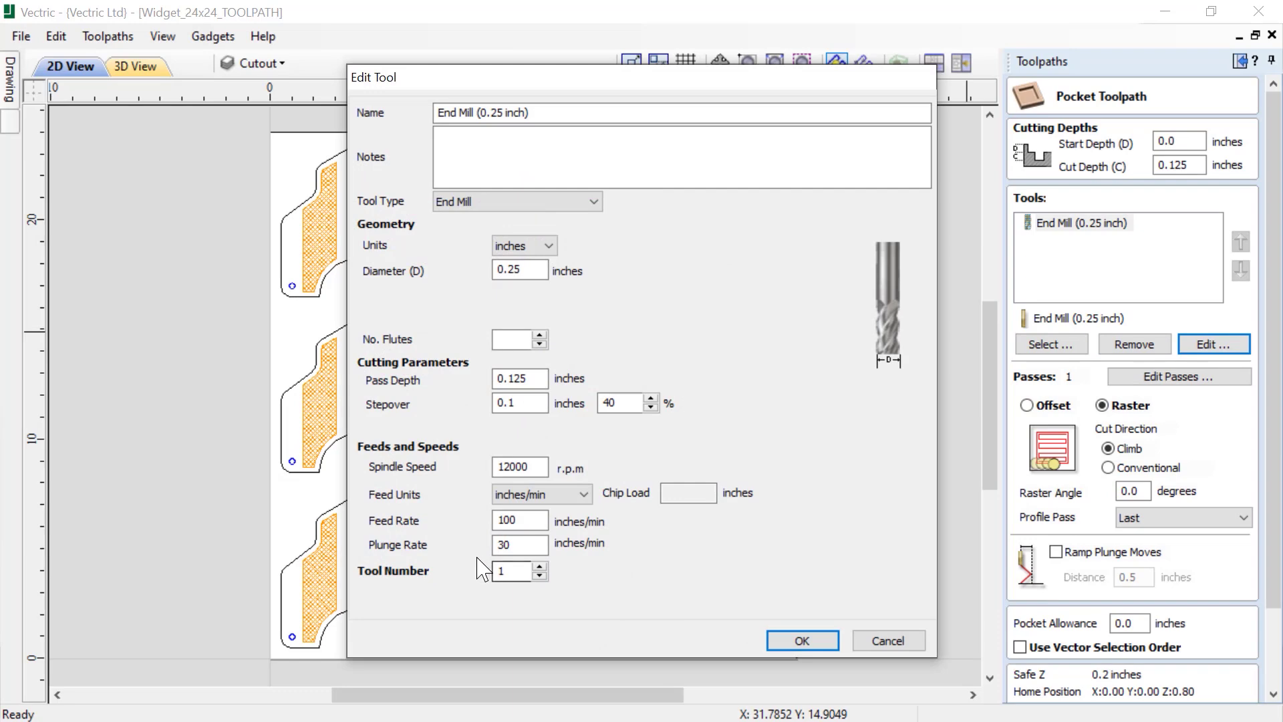
left_click(905, 643)
scroll(1169, 668, "down", 2)
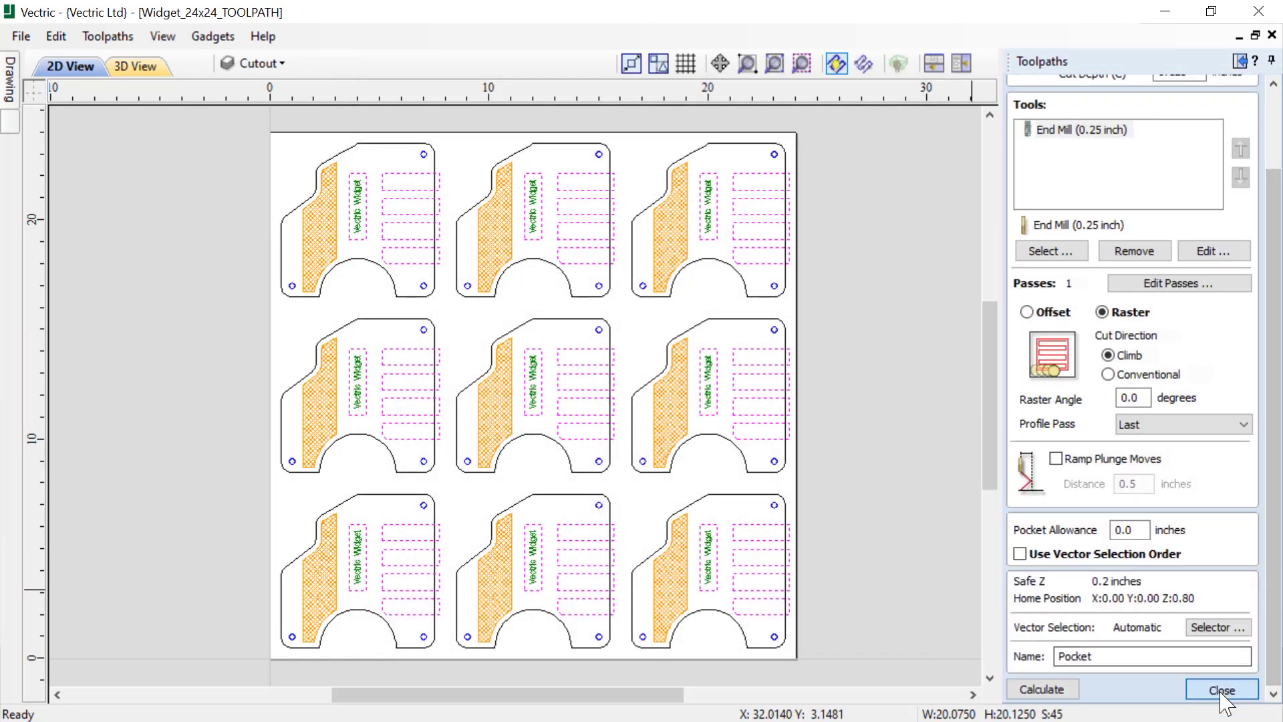
left_click(1221, 690)
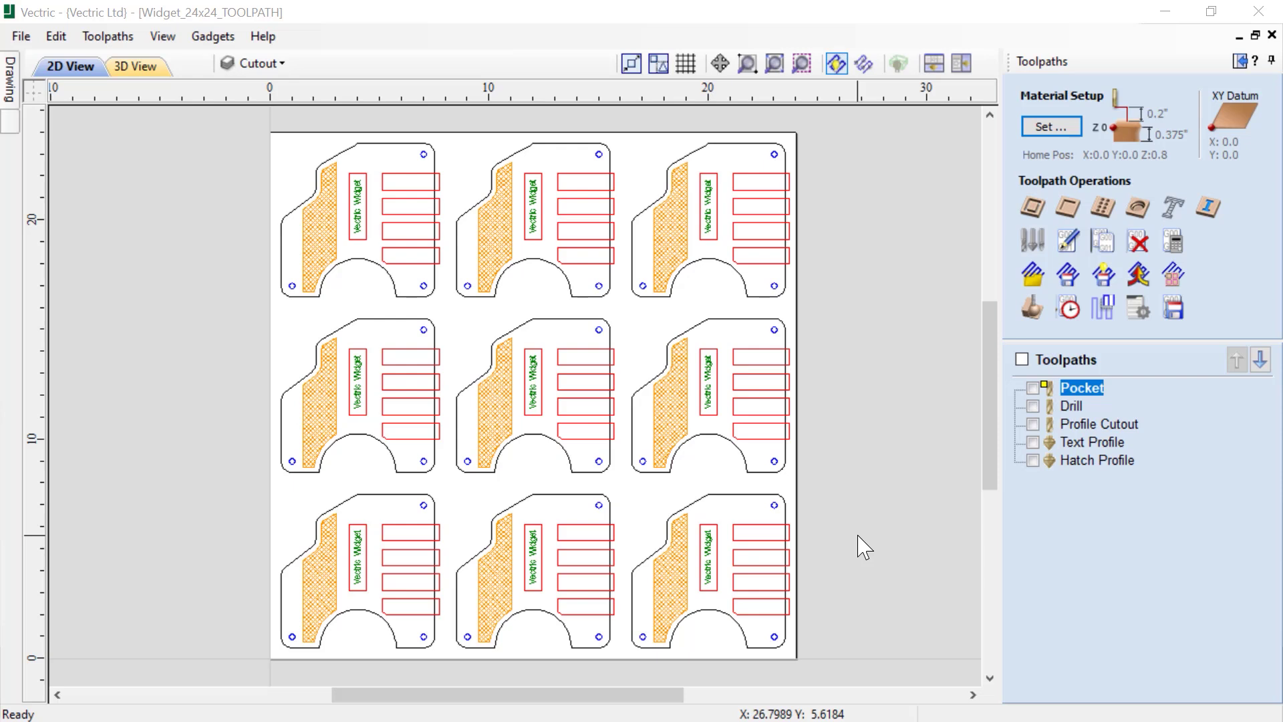
Simulate all toolpaths on the blue plastic block and view the nine-widget sheet from directly above.
left_click(1033, 312)
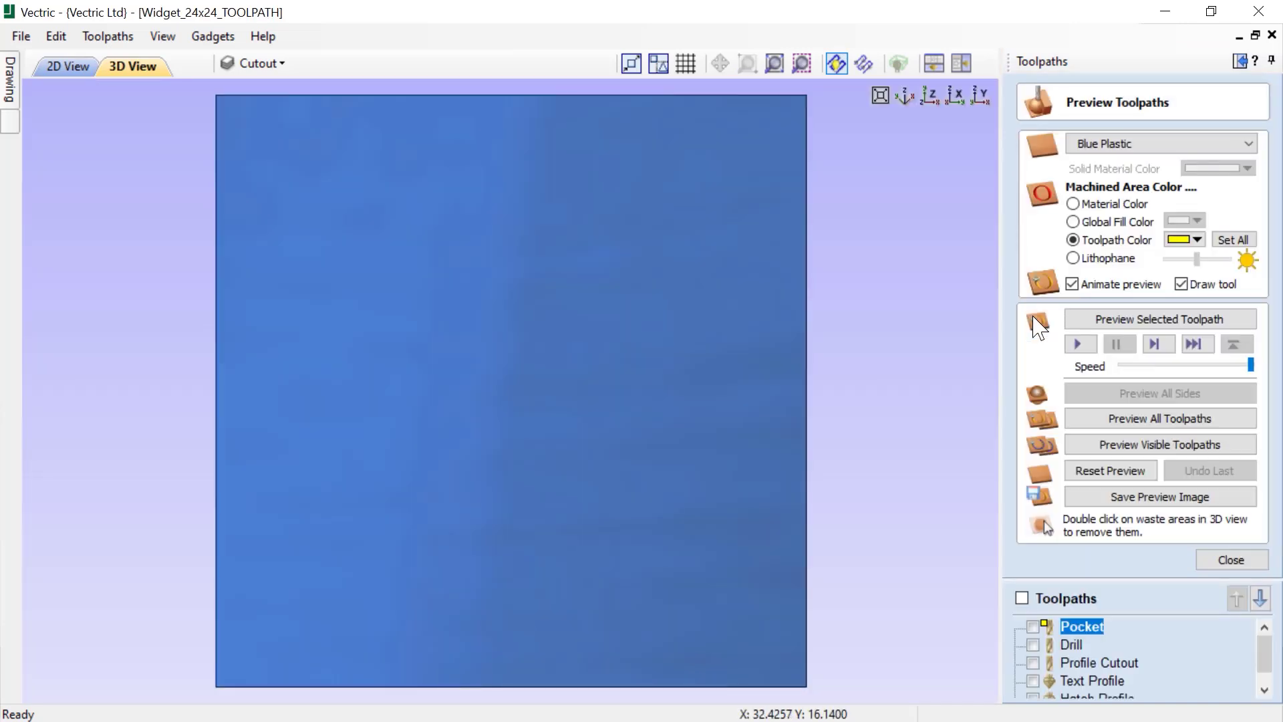
left_click(1127, 420)
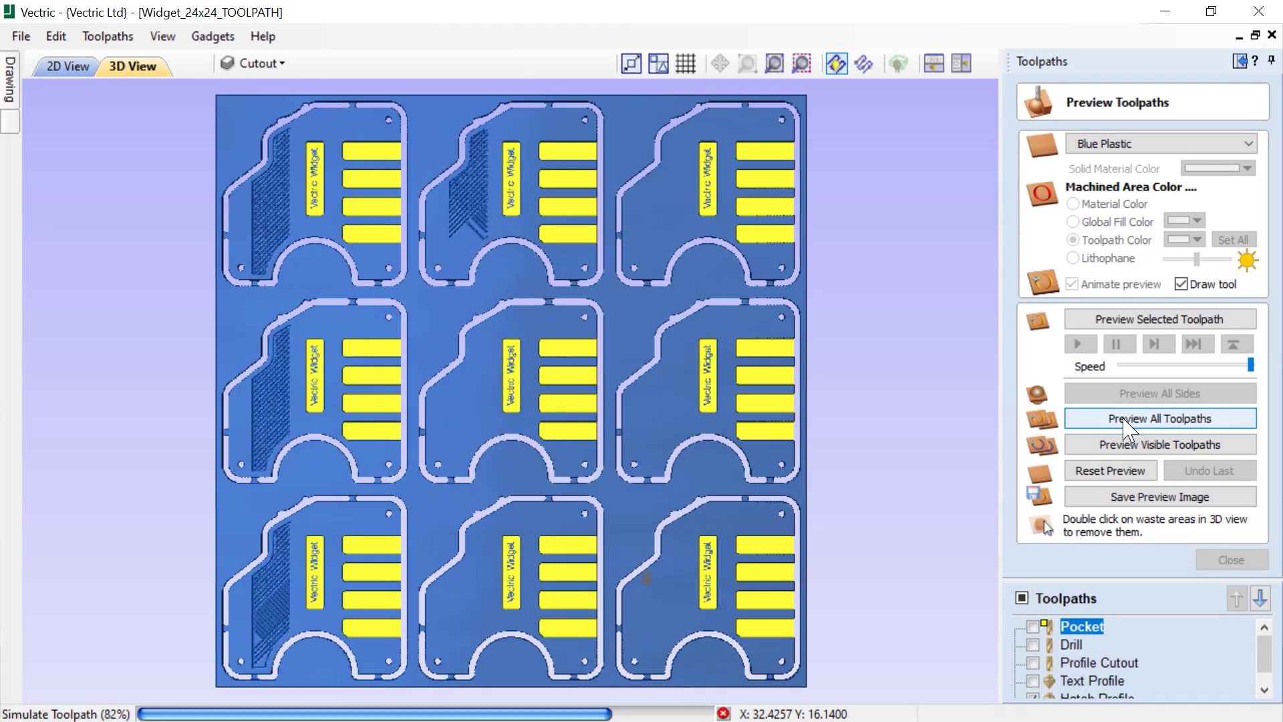
left_click_drag(656, 486, 541, 467)
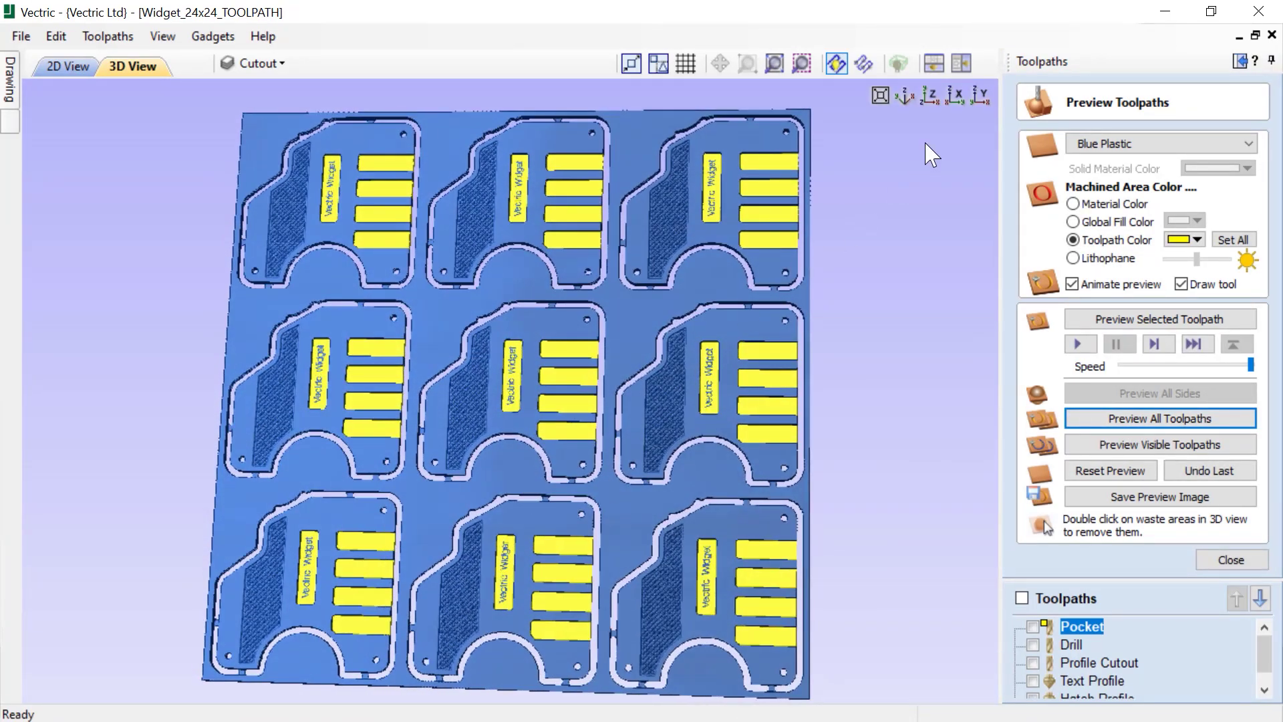
left_click(930, 97)
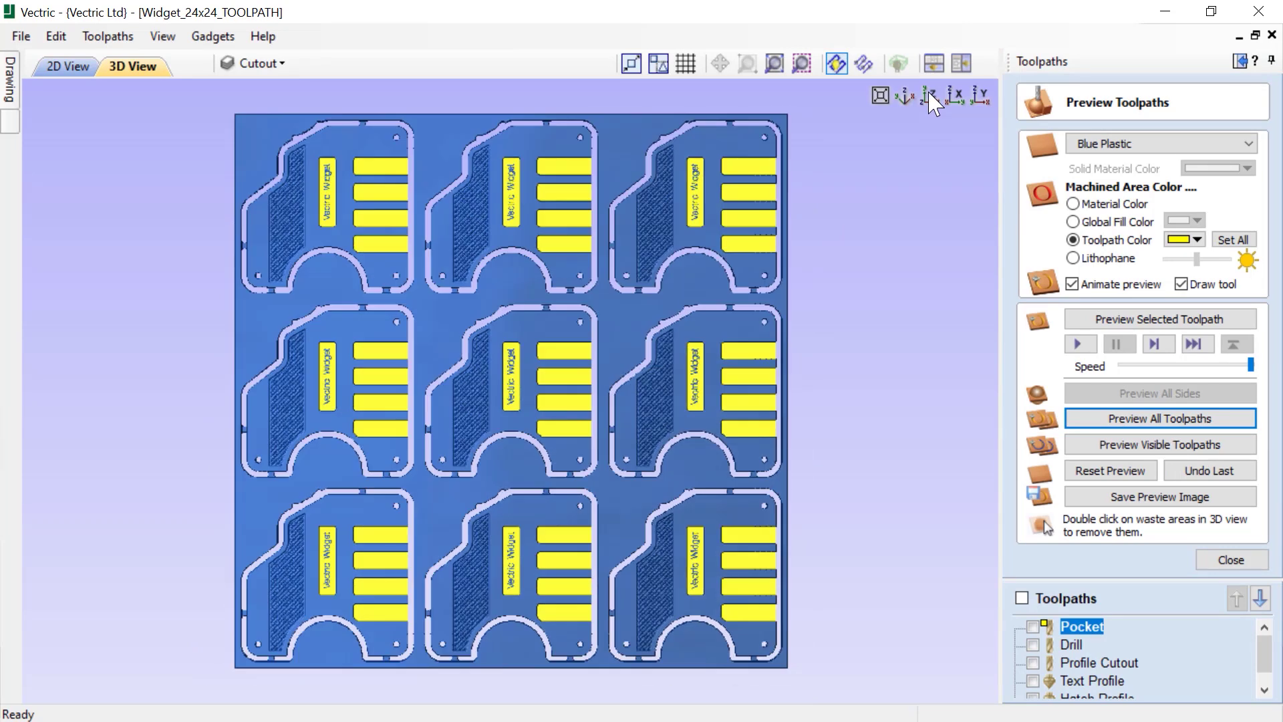
left_click(1229, 561)
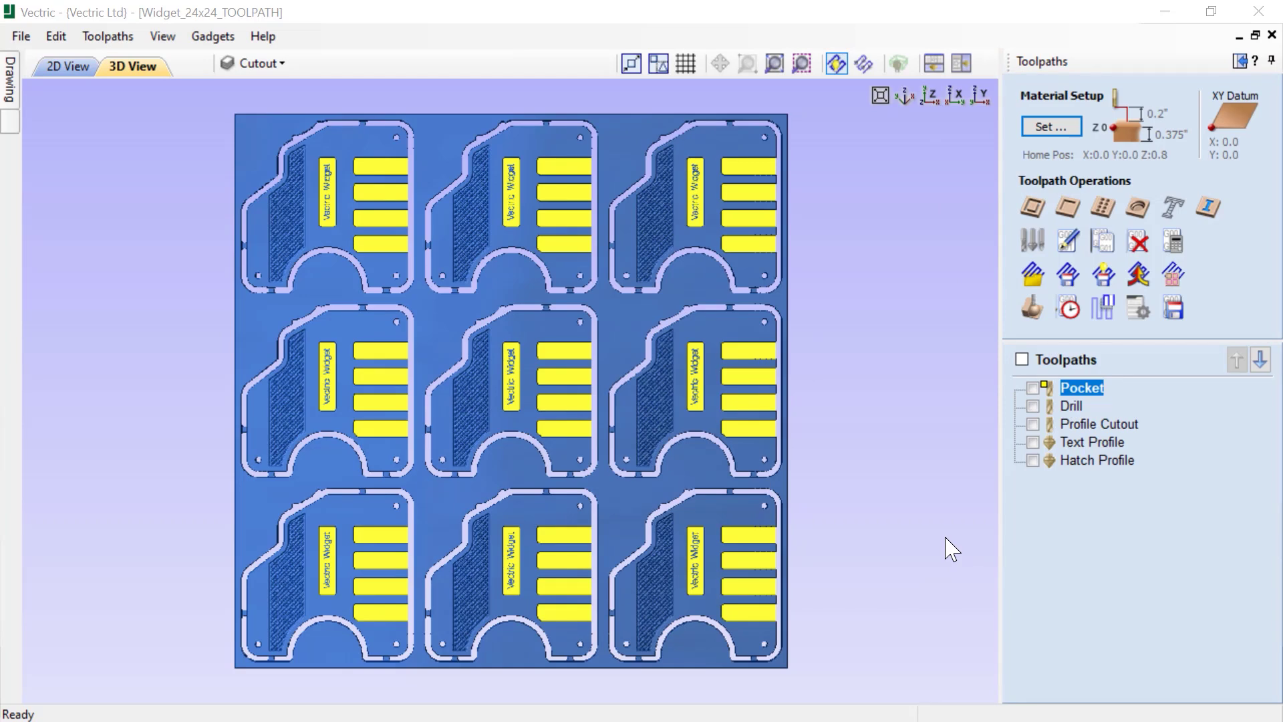
Bring up Save Toolpaths with the Pocket toolpath's 0.25-inch end mill set to save as G Code (inch) *.tap.
left_click(1174, 308)
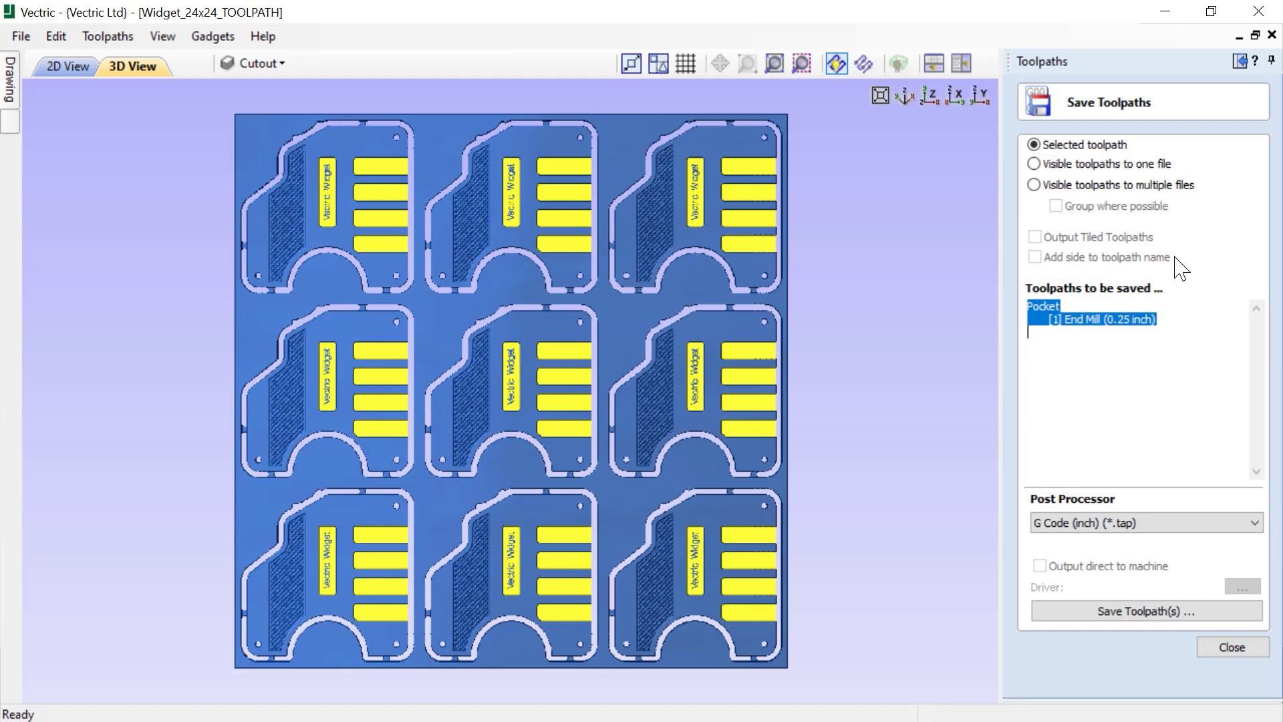
left_click(1181, 351)
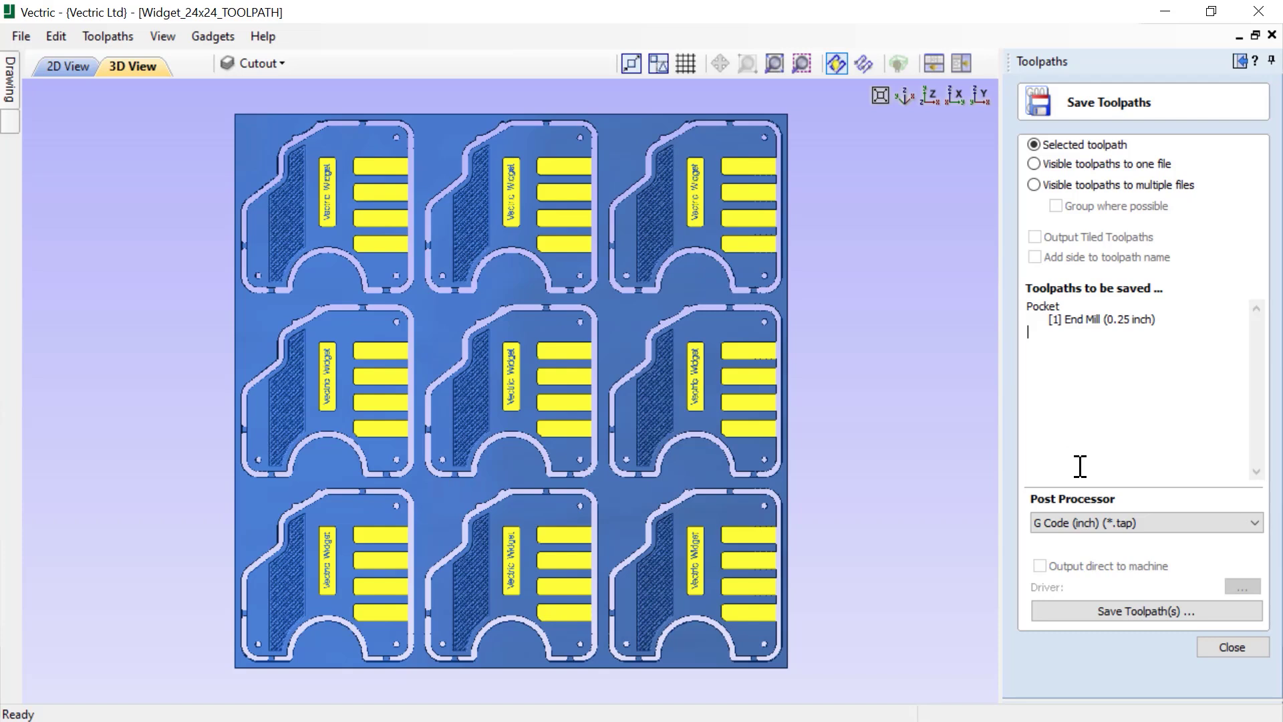
left_click(1110, 524)
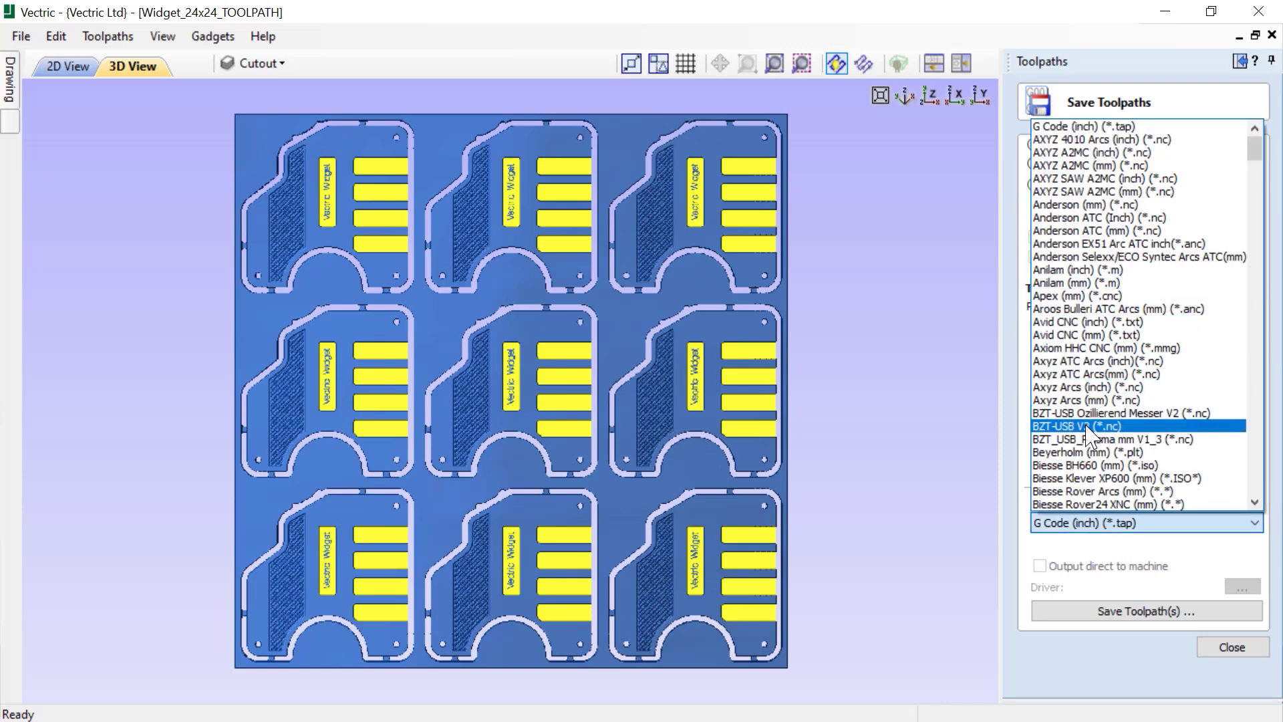
scroll(1090, 434, "down", 2)
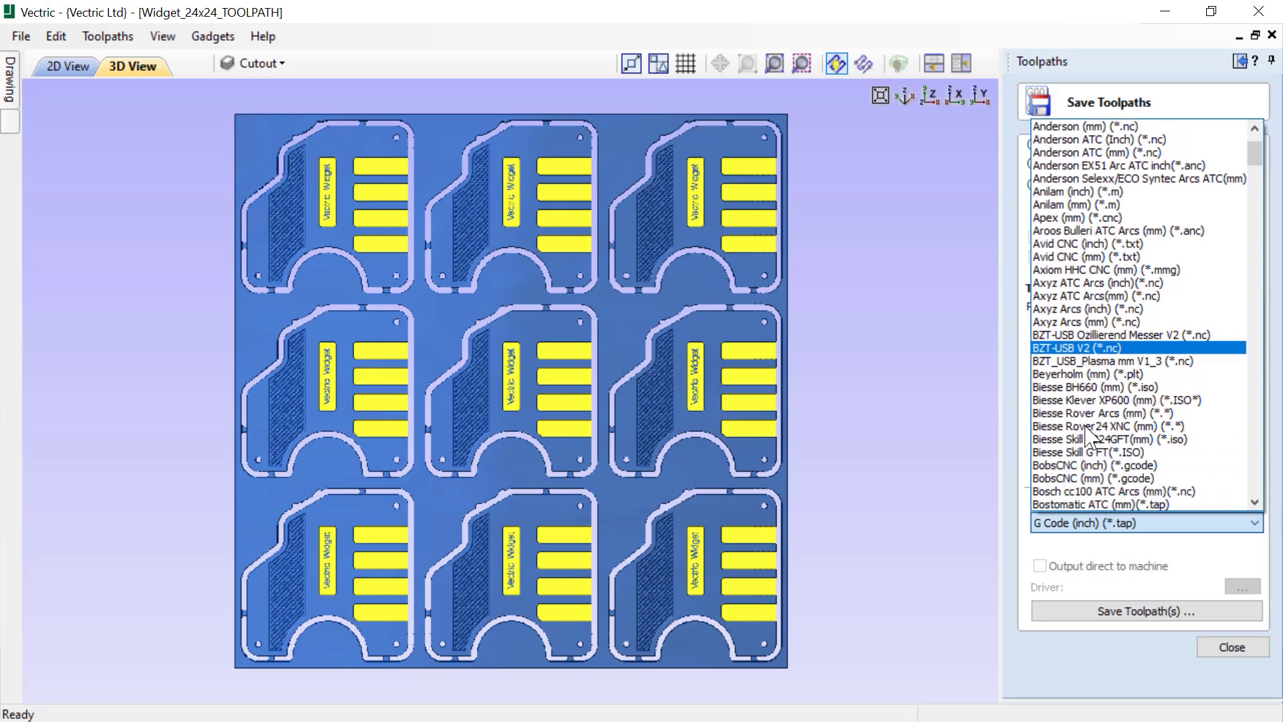
scroll(1089, 434, "down", 15)
scroll(1087, 428, "down", 2)
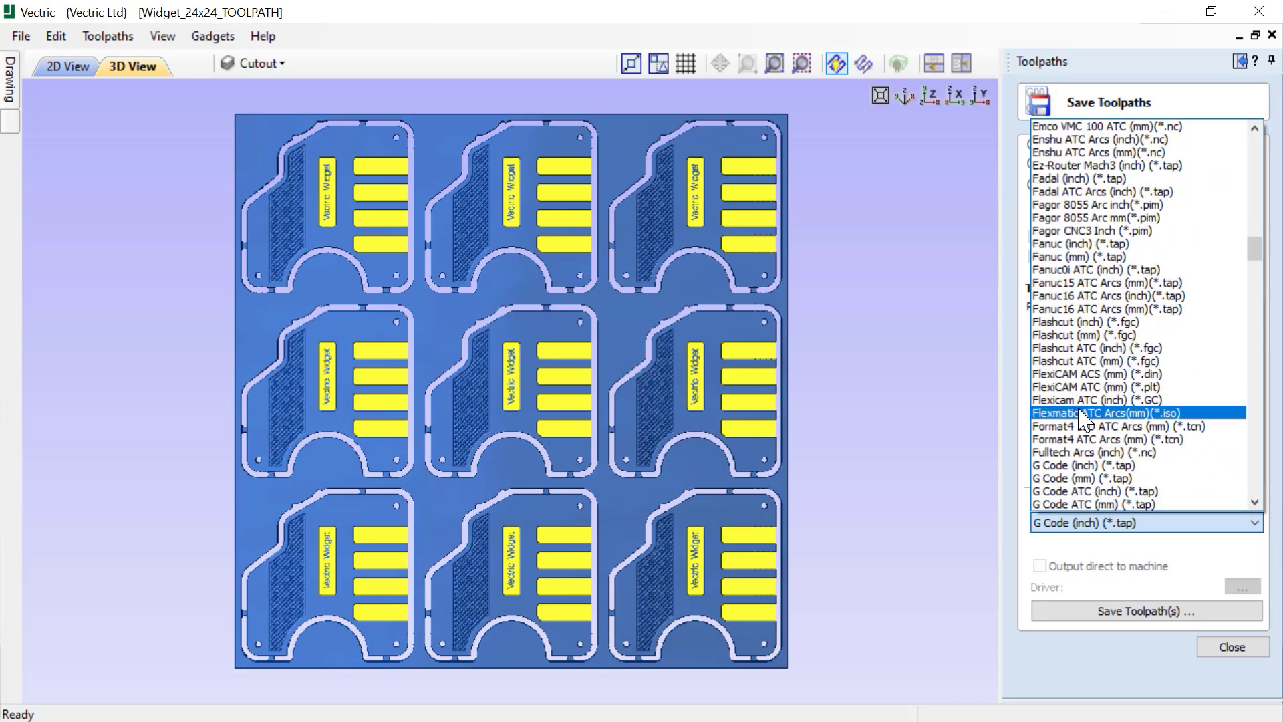
scroll(1086, 421, "down", 1)
scroll(1083, 420, "down", 1)
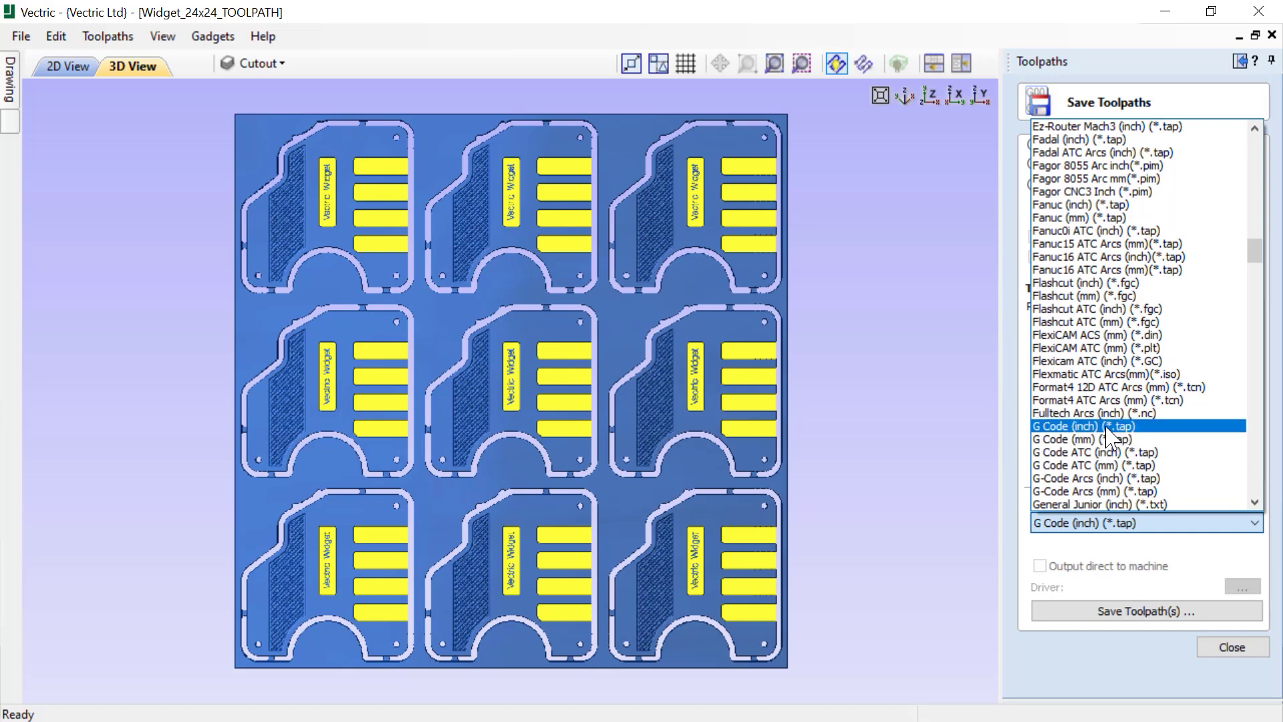
left_click(1106, 427)
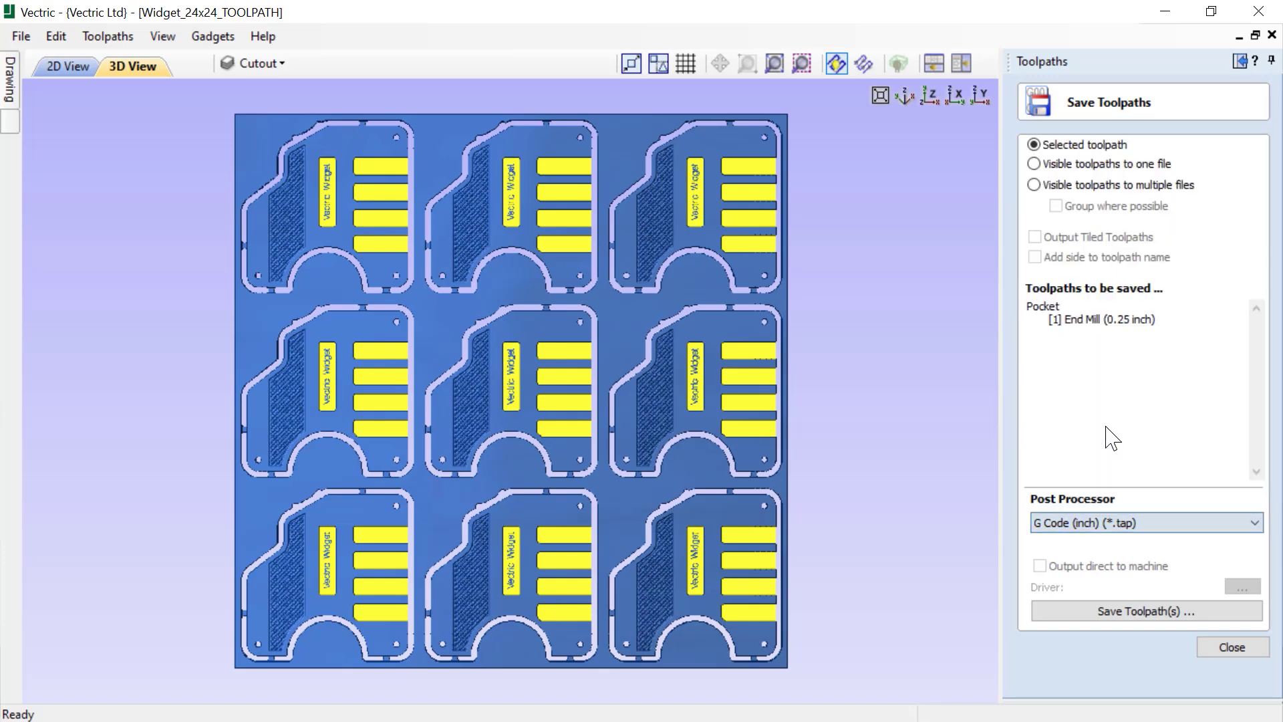
Save the Pocket toolpath over the existing pocket1.tap file.
left_click(1114, 611)
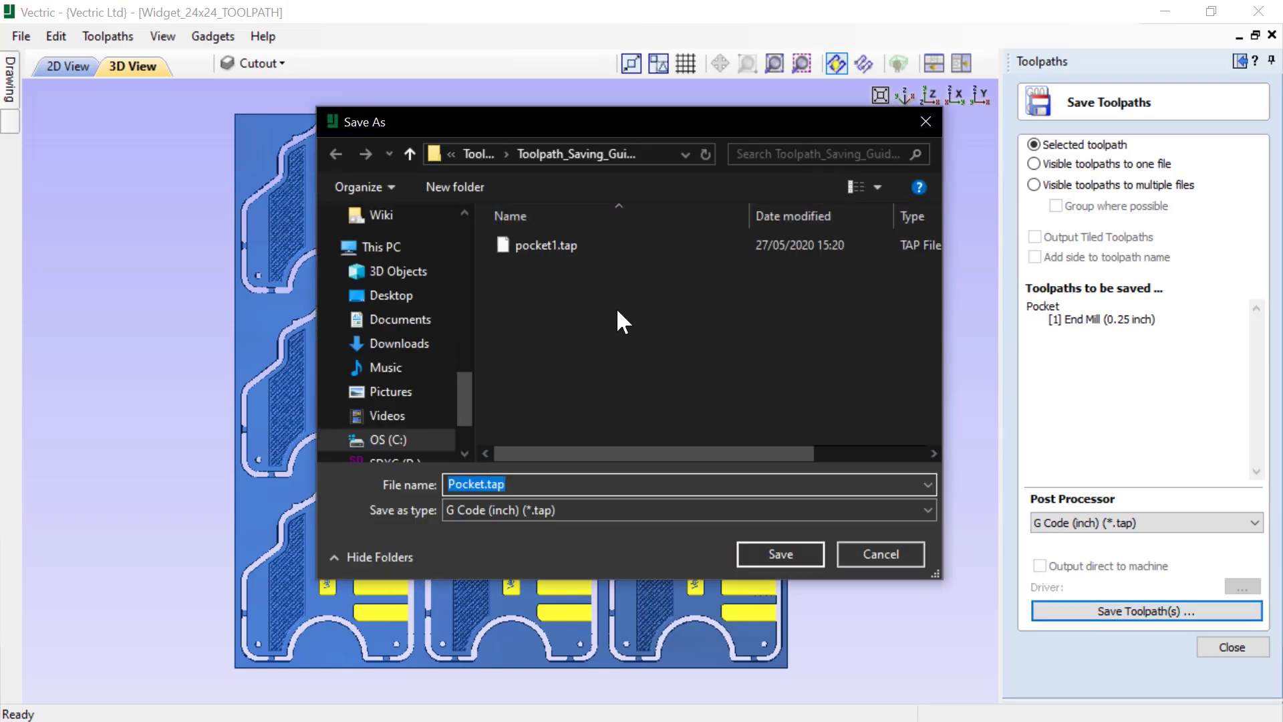
mouse_move(531, 246)
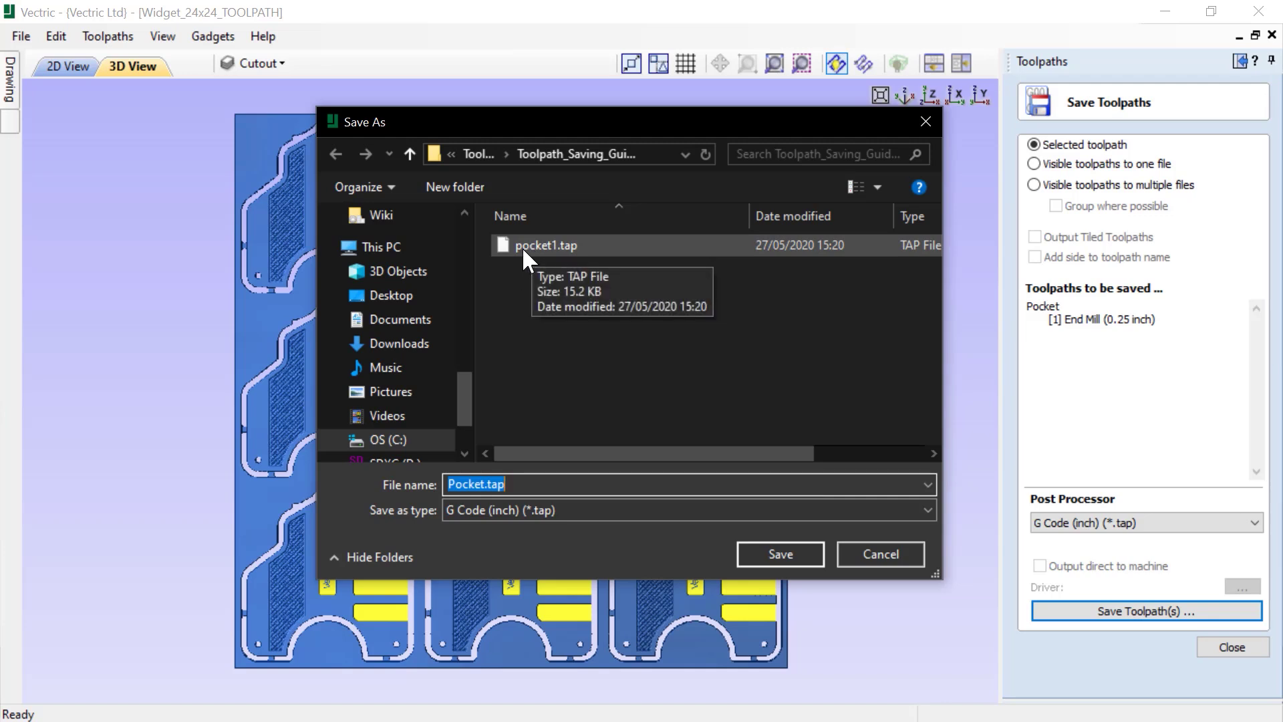
left_click(522, 247)
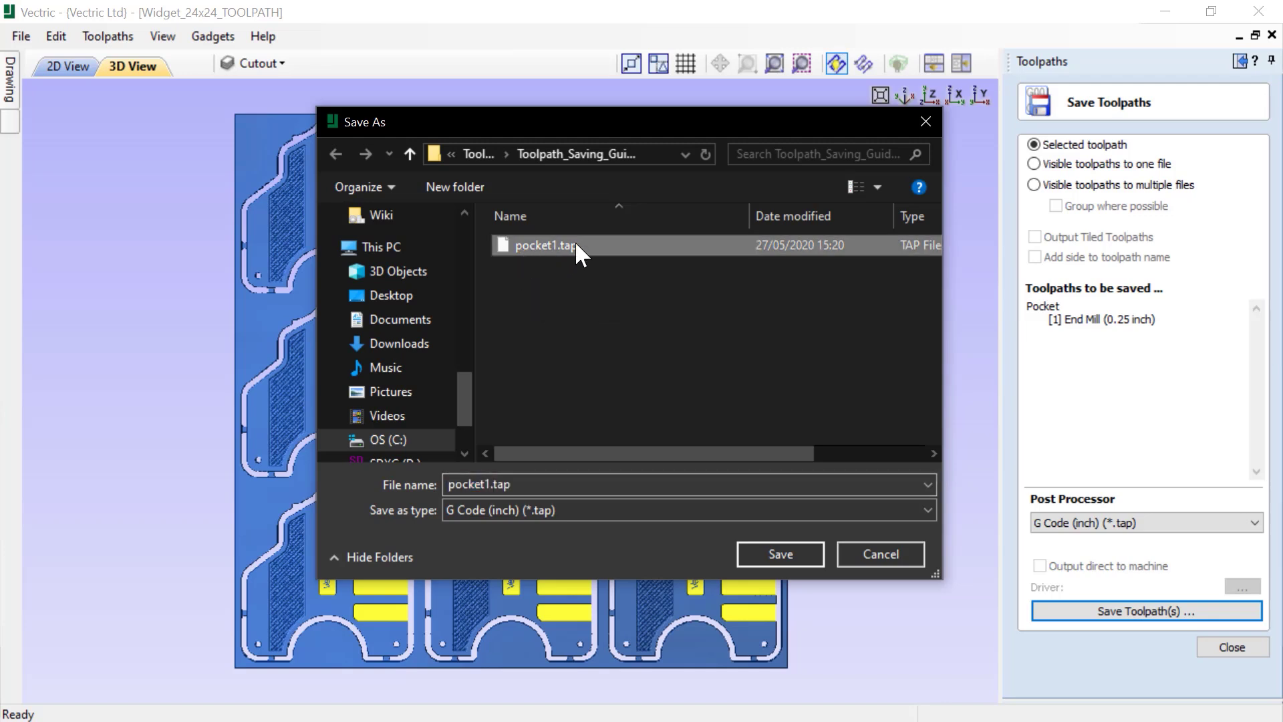
left_click(769, 556)
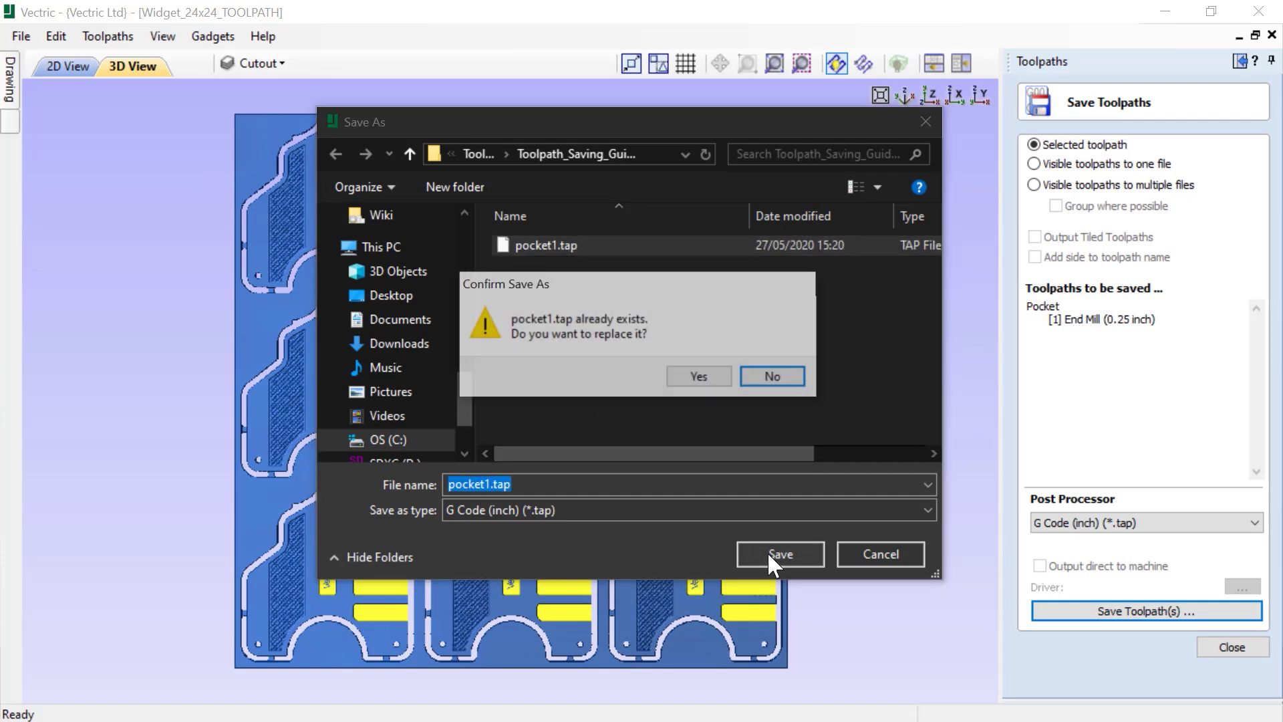
left_click(702, 378)
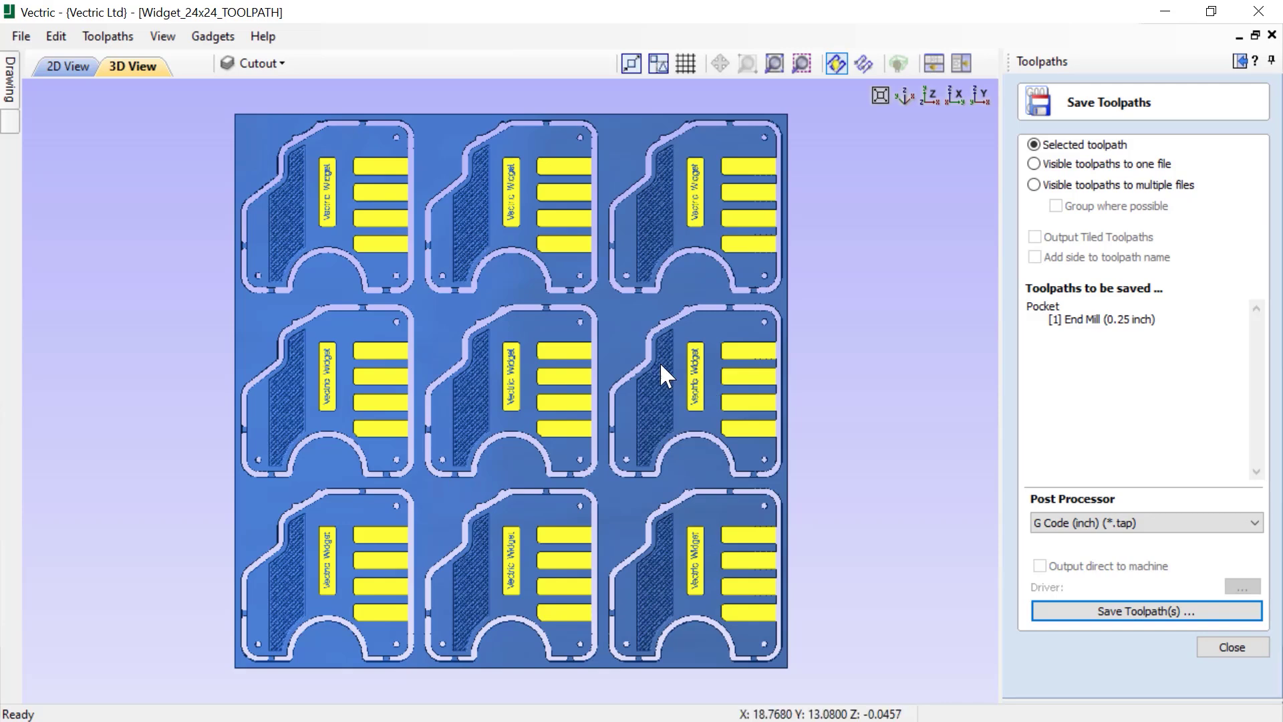
Check the File Dialog Default setting in Program Options' General Settings and keep it at Global.
left_click(56, 37)
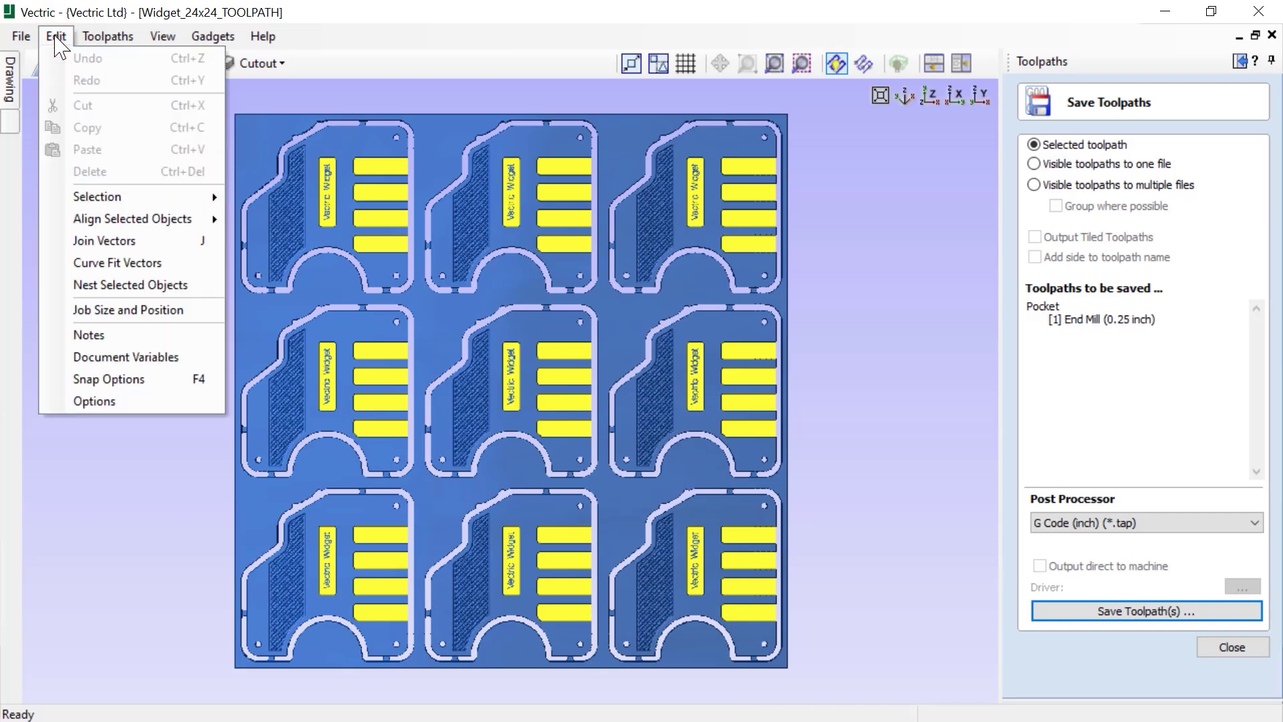
left_click(120, 402)
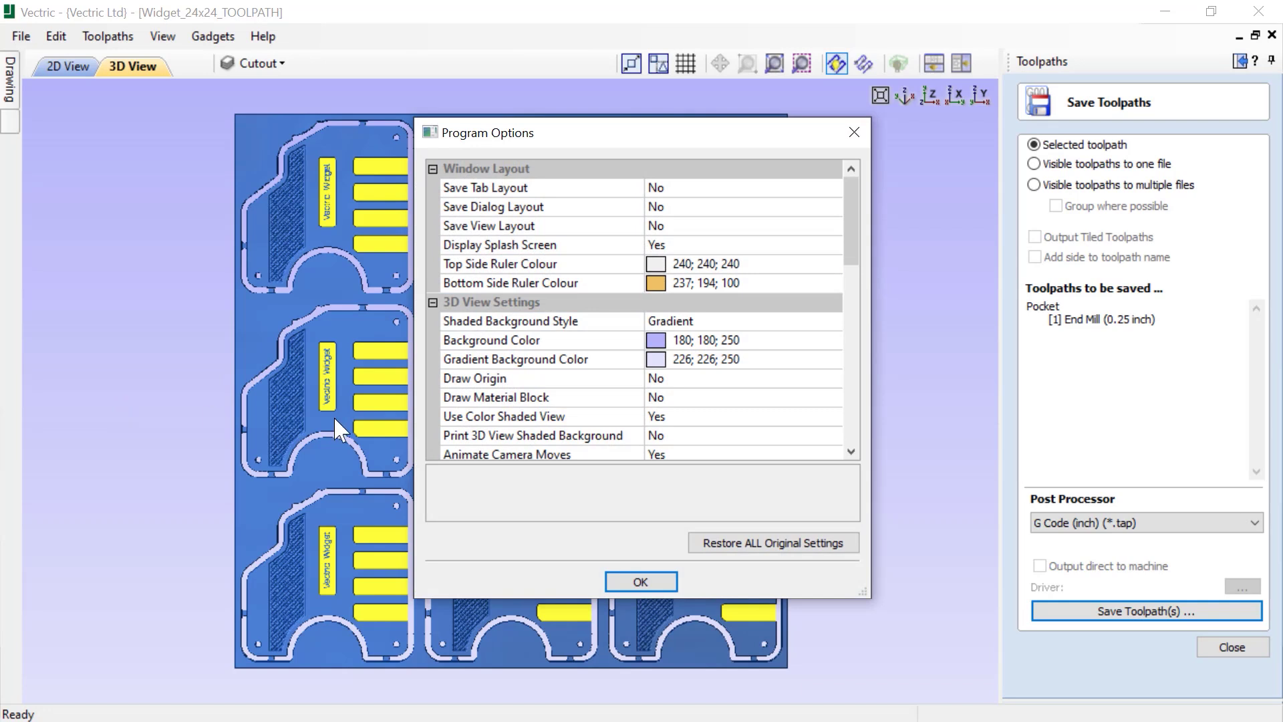
left_click_drag(862, 231, 896, 391)
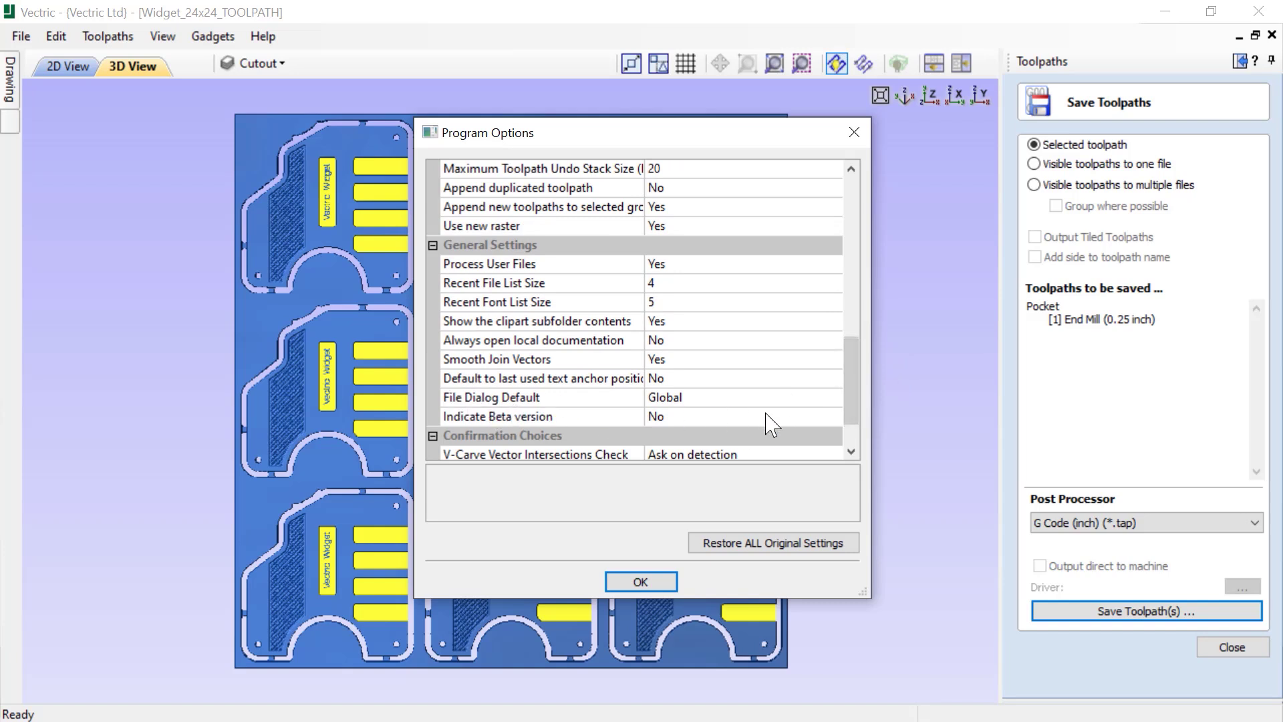
left_click(830, 401)
left_click(835, 400)
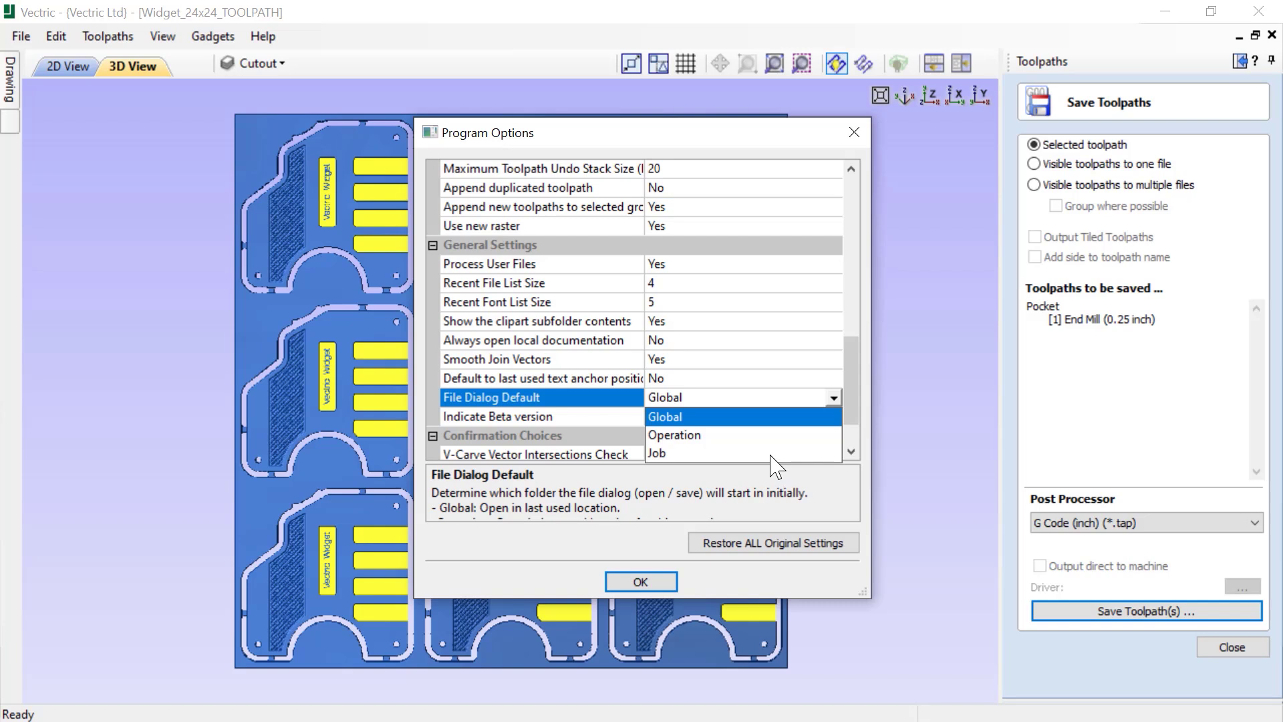
left_click(692, 420)
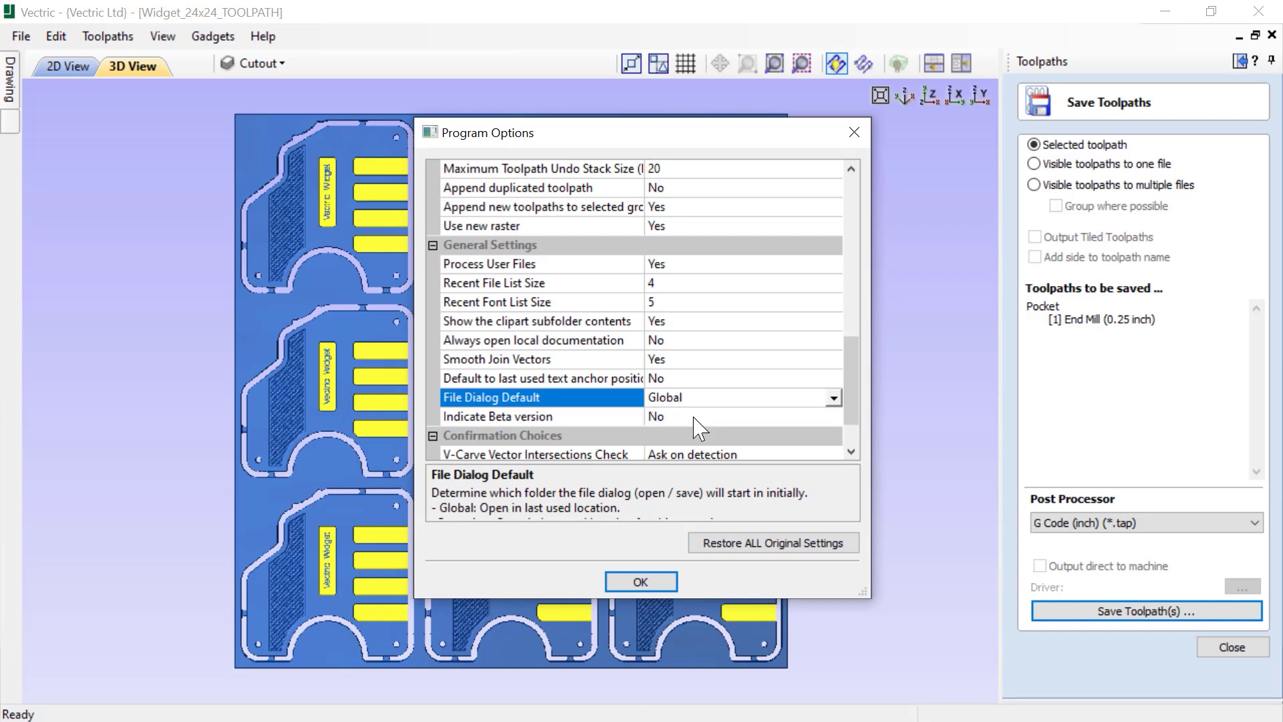
left_click(629, 583)
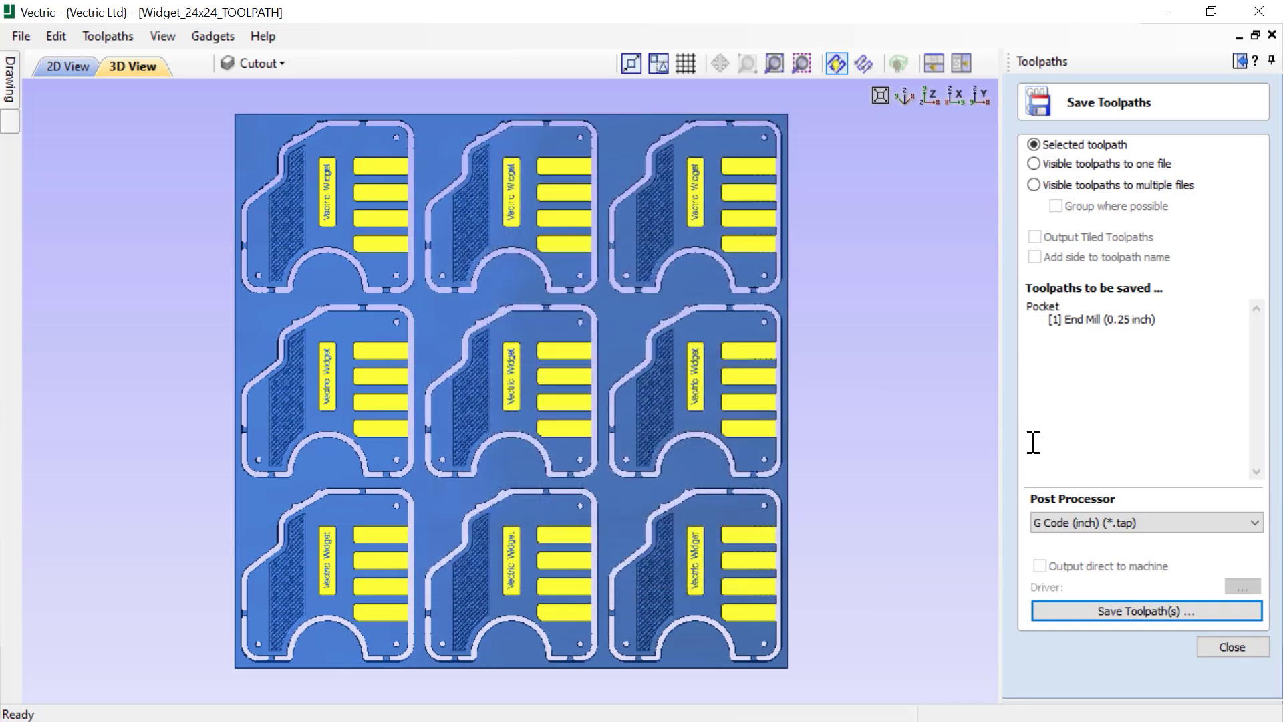
Switch on every toolpath using Pocket's tool so Pocket, Drill and Profile Cutout preview.
left_click(1233, 648)
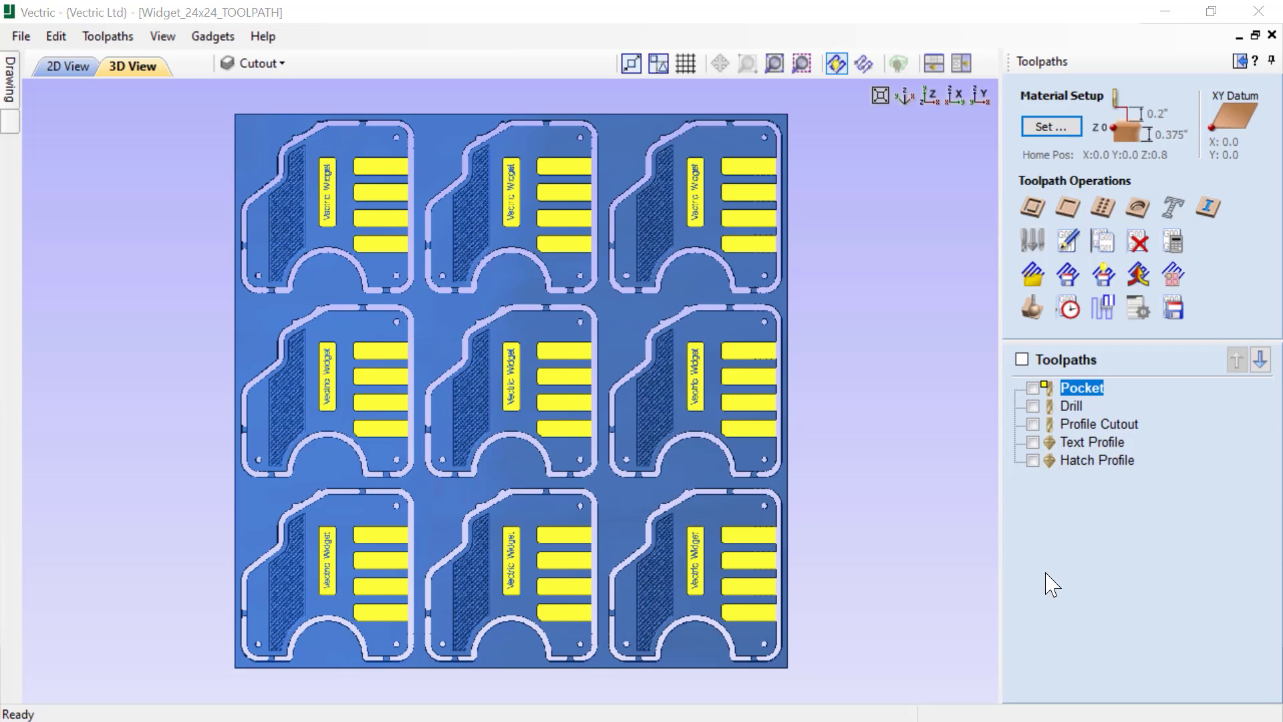
left_click(1033, 388)
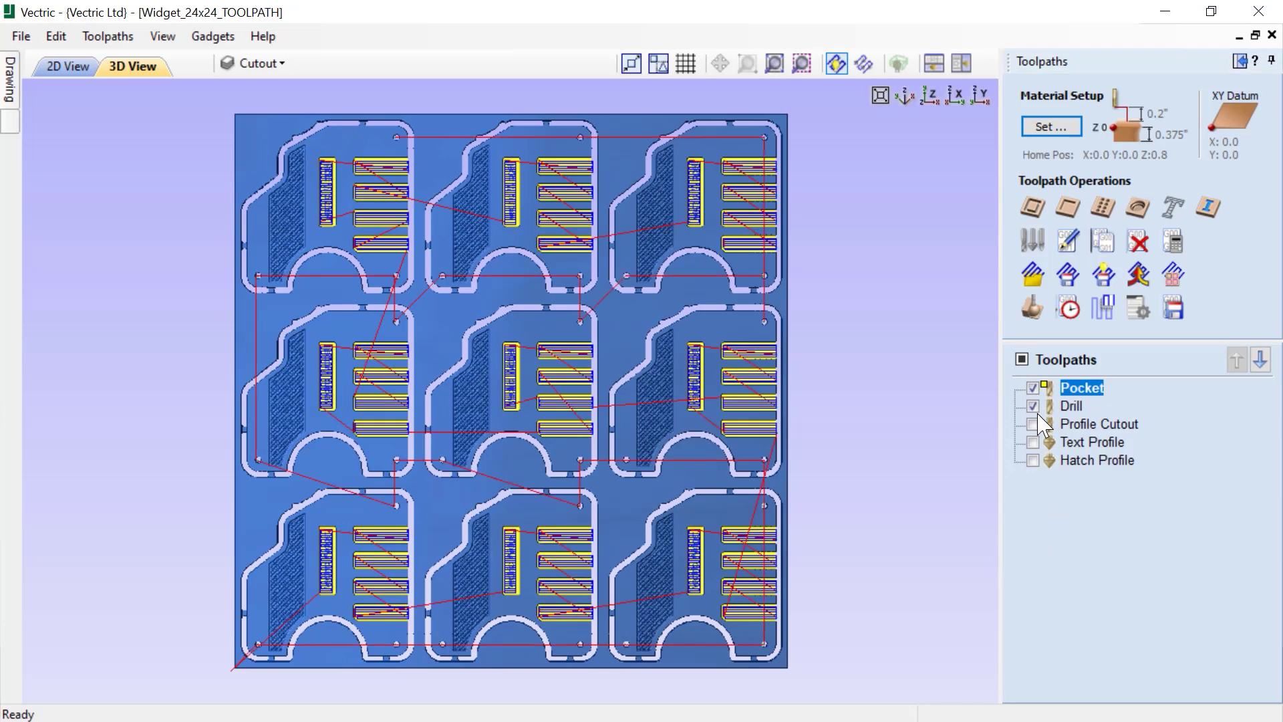
left_click(1034, 389)
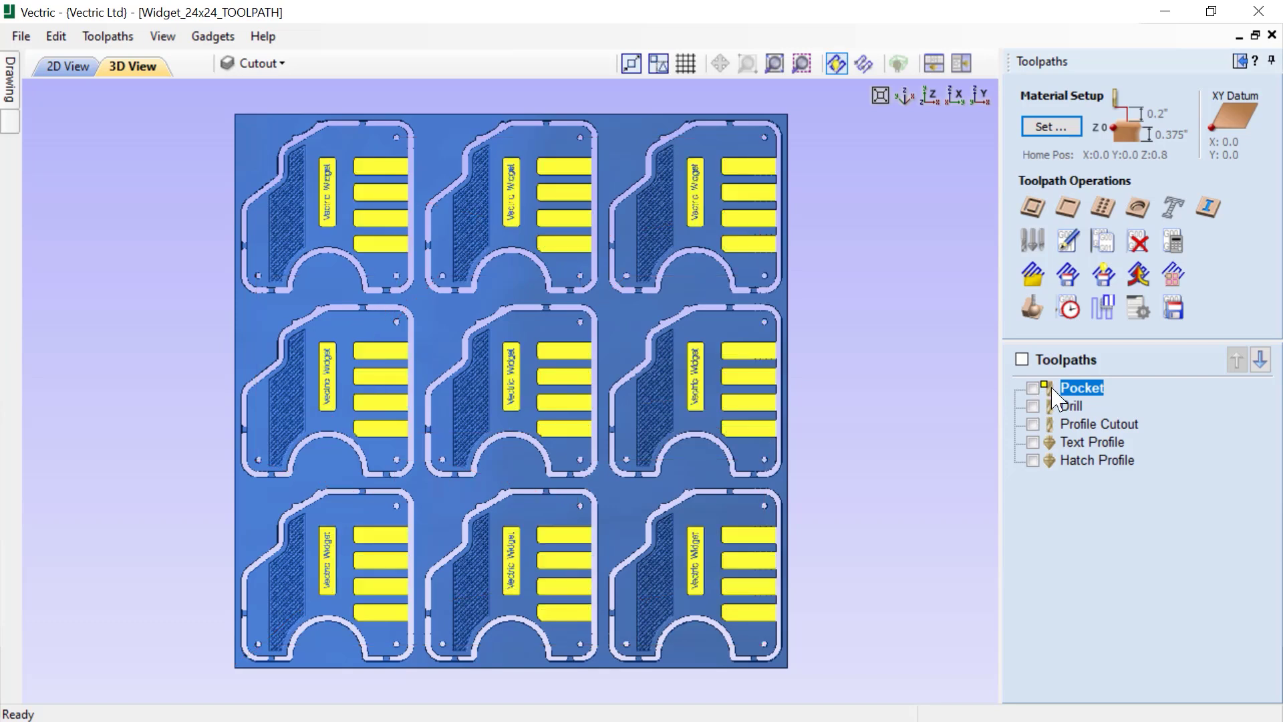
right_click(1092, 387)
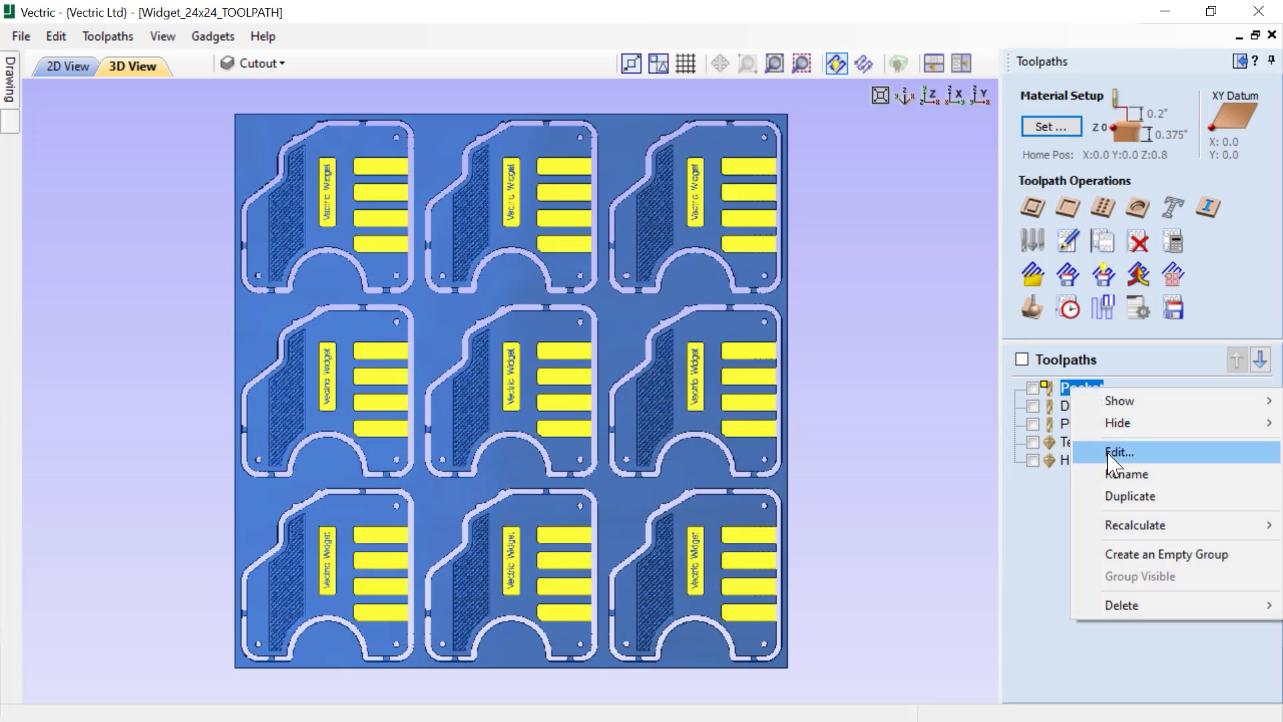
mouse_move(1117, 406)
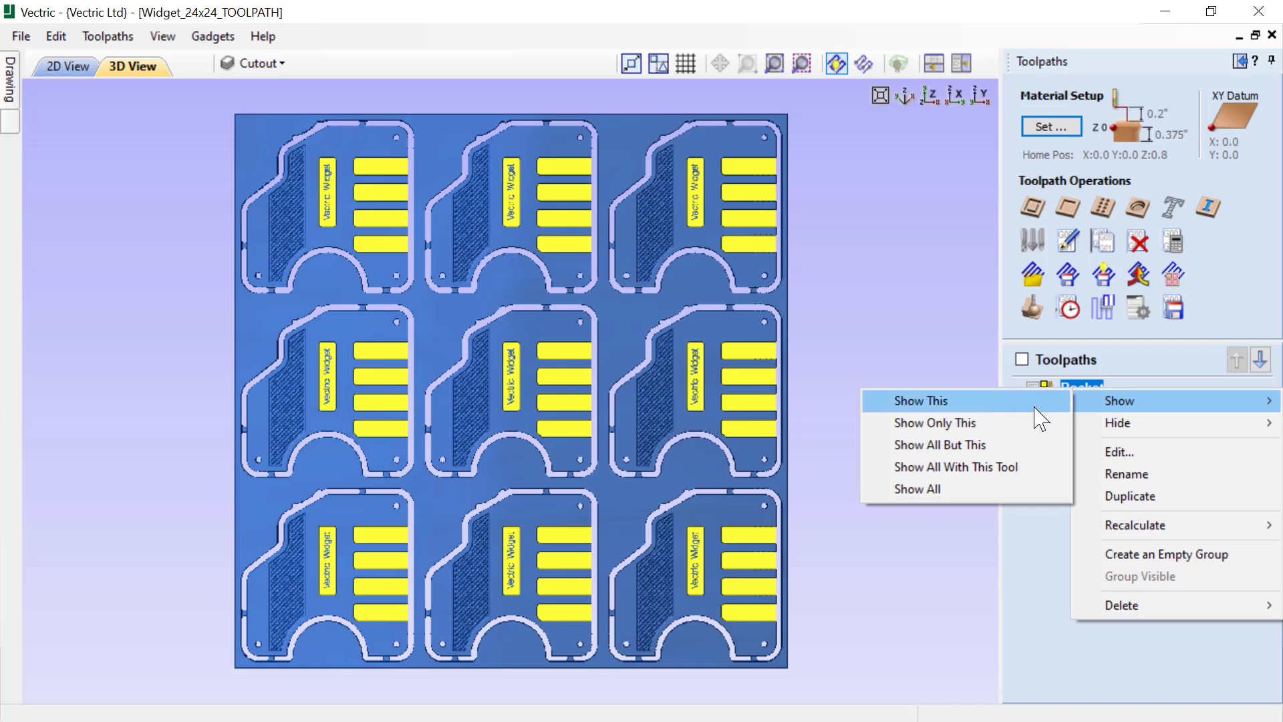
left_click(997, 467)
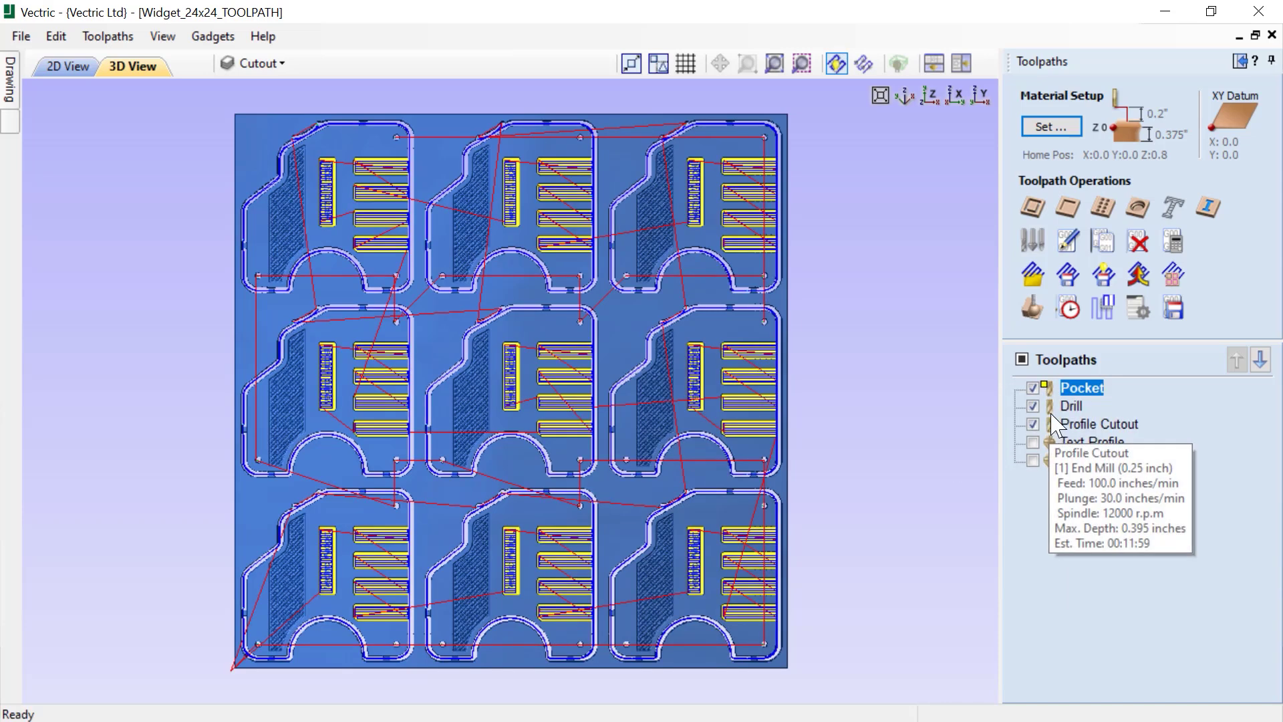
Check that Pocket, Drill and Profile Cutout would save to one file, then hide Pocket and Drill.
left_click(1174, 308)
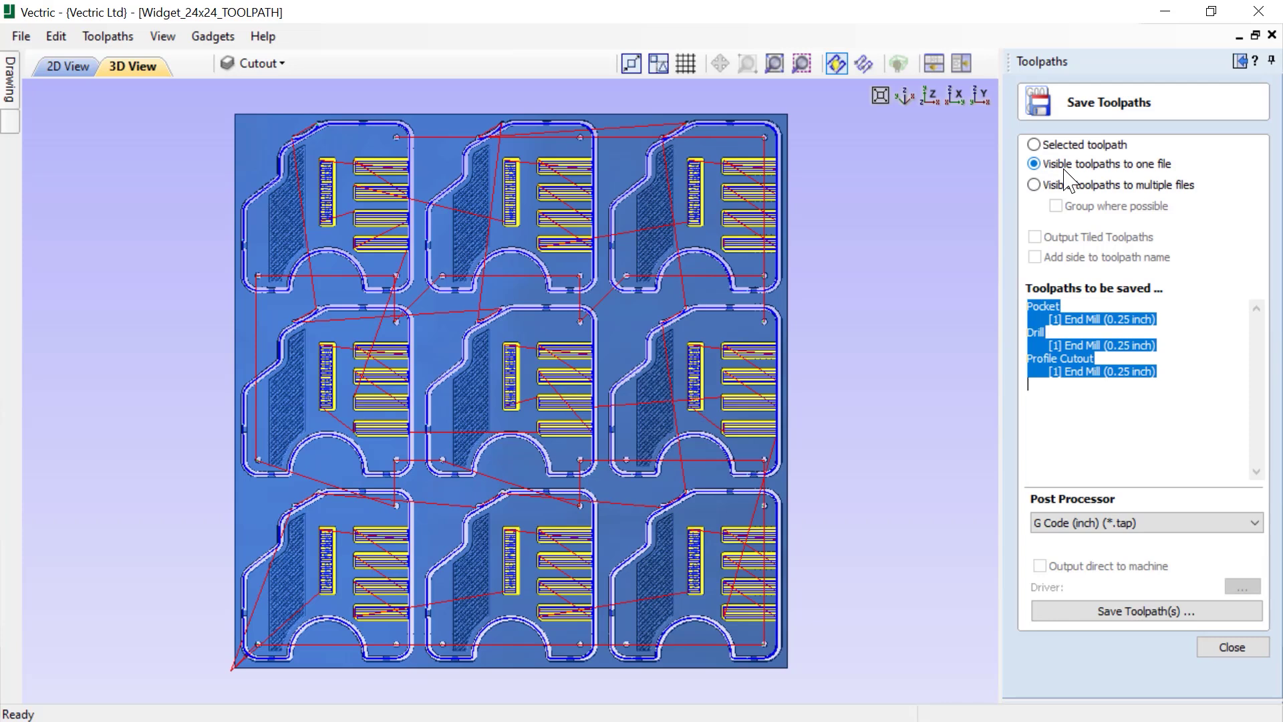
left_click(1221, 385)
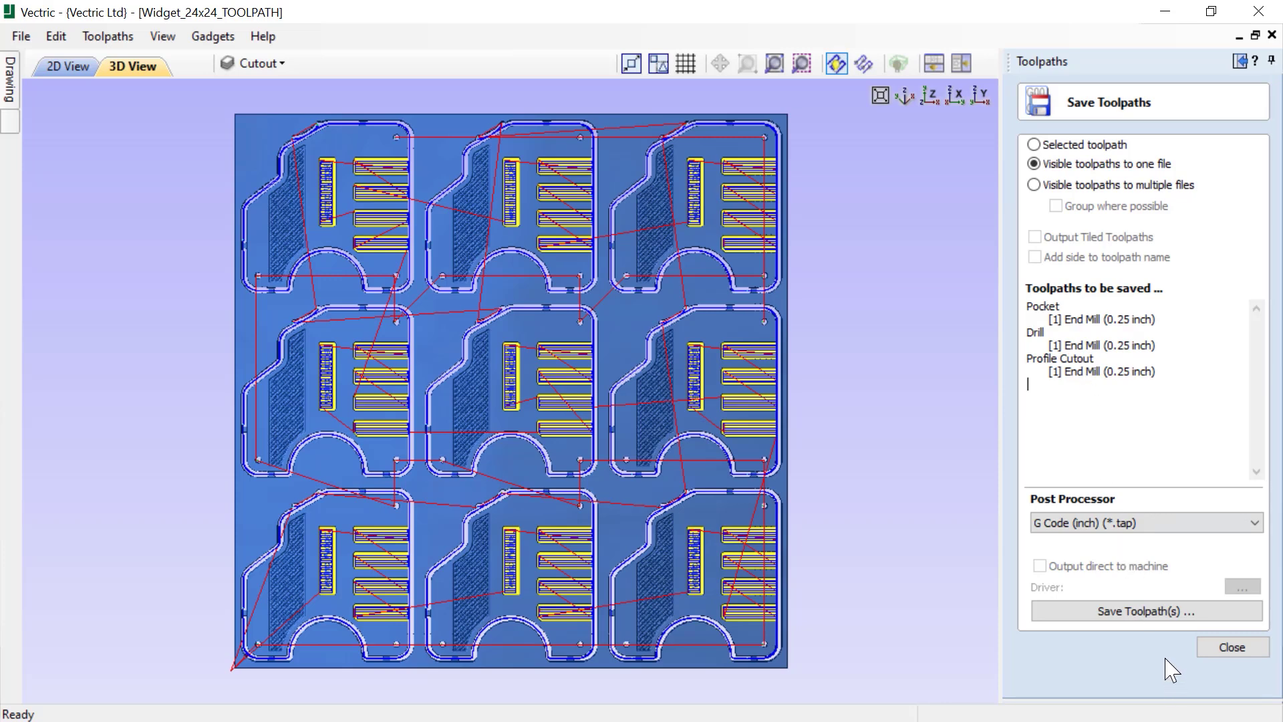
left_click(1233, 648)
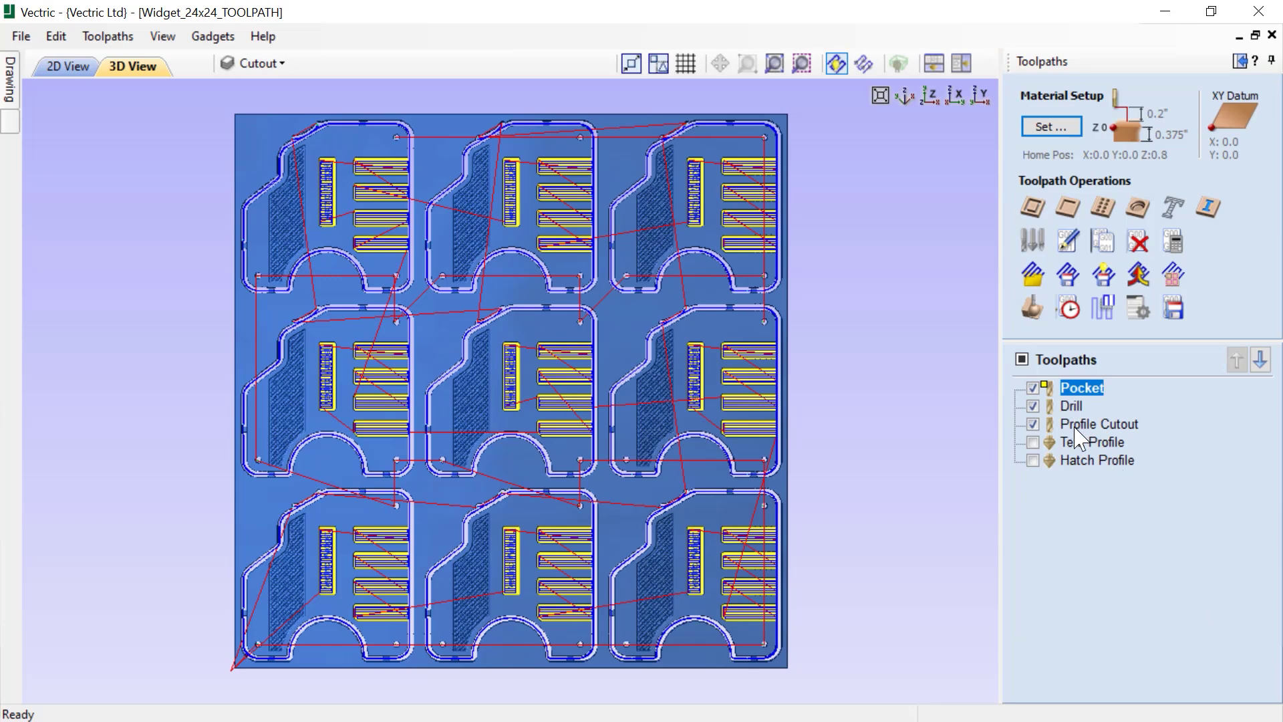
left_click(1033, 388)
left_click(1033, 406)
Make only Pocket, Profile Cutout and Hatch Profile visible and bring up Save Toolpaths for multiple files.
left_click(1032, 424)
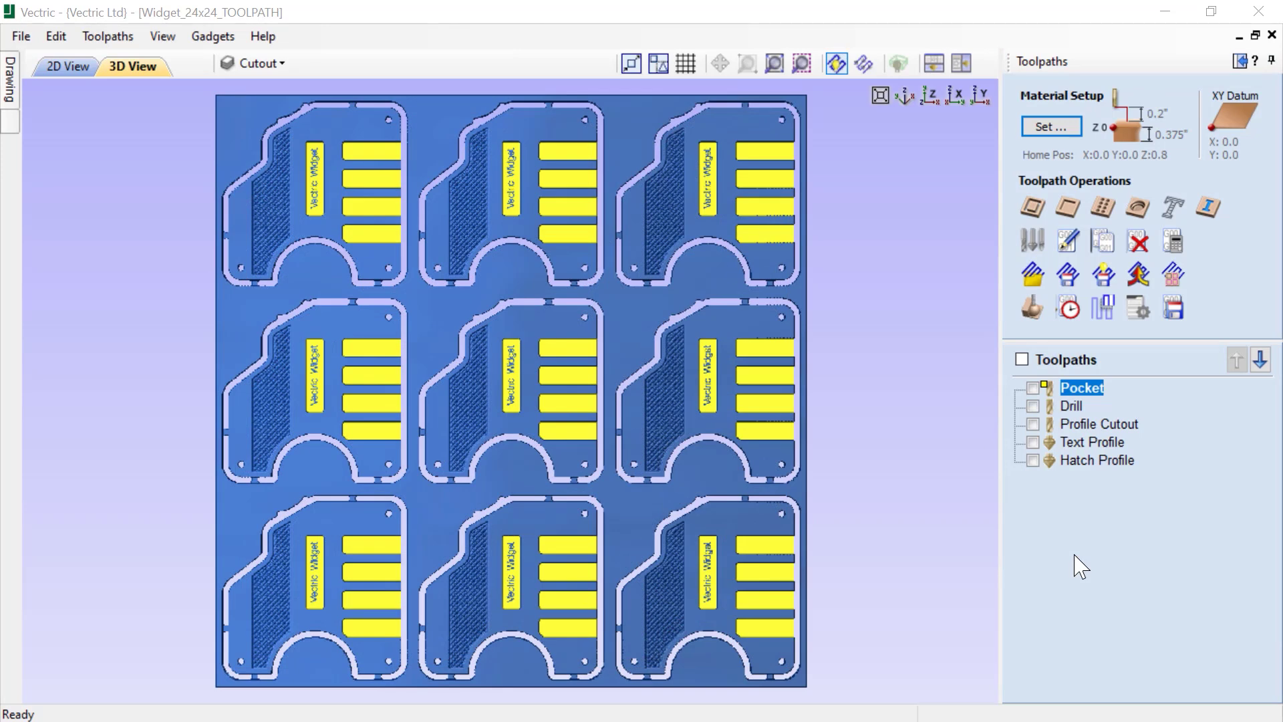
left_click(1032, 388)
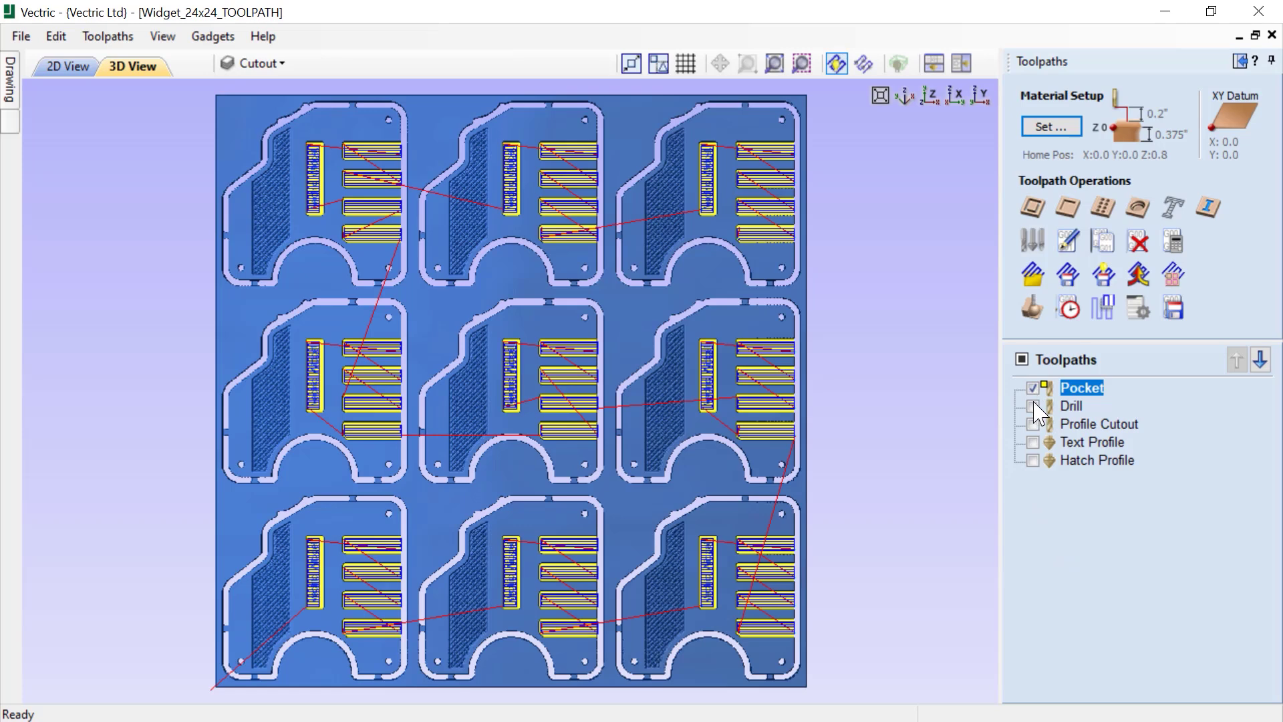
left_click(1032, 424)
left_click(1033, 460)
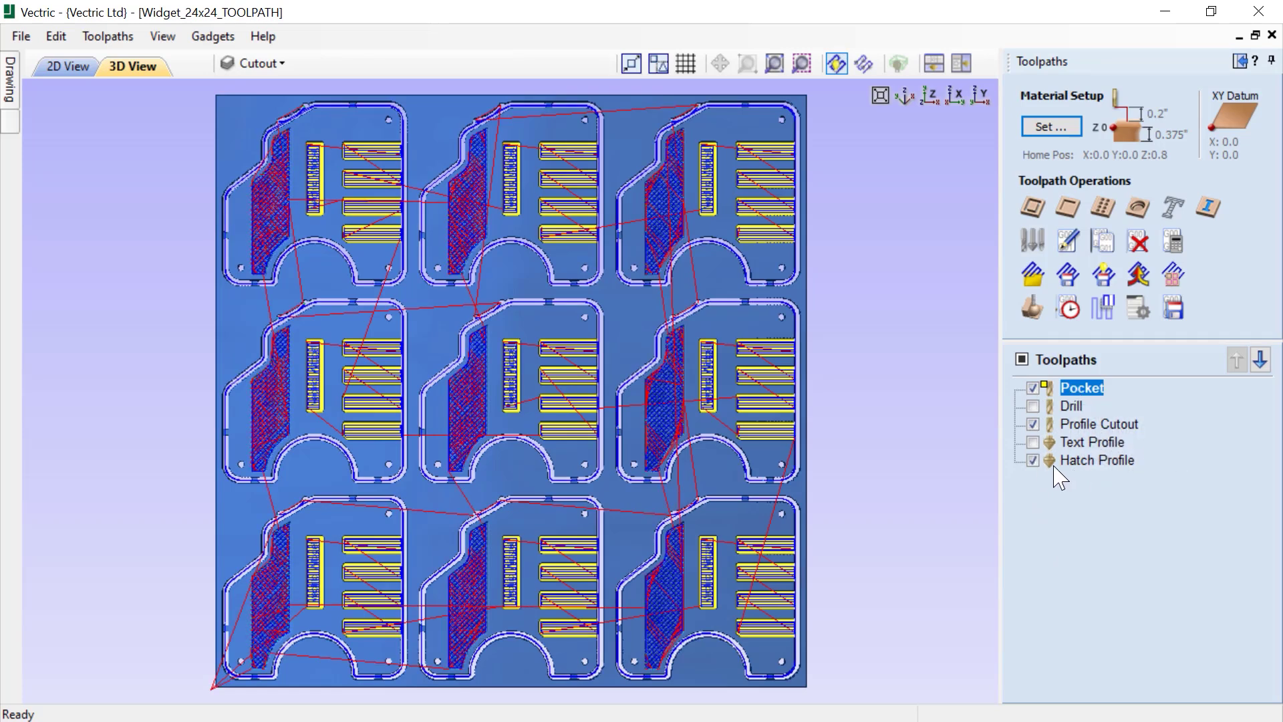
left_click(1172, 321)
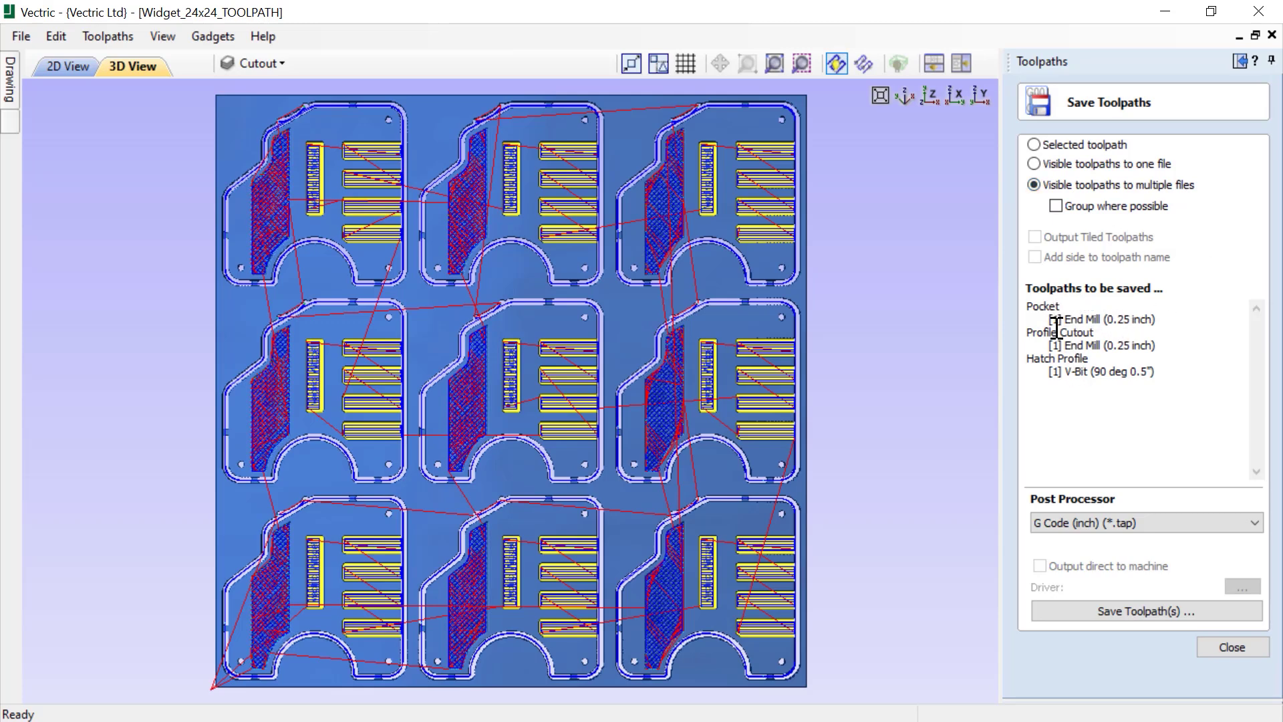
left_click(1126, 621)
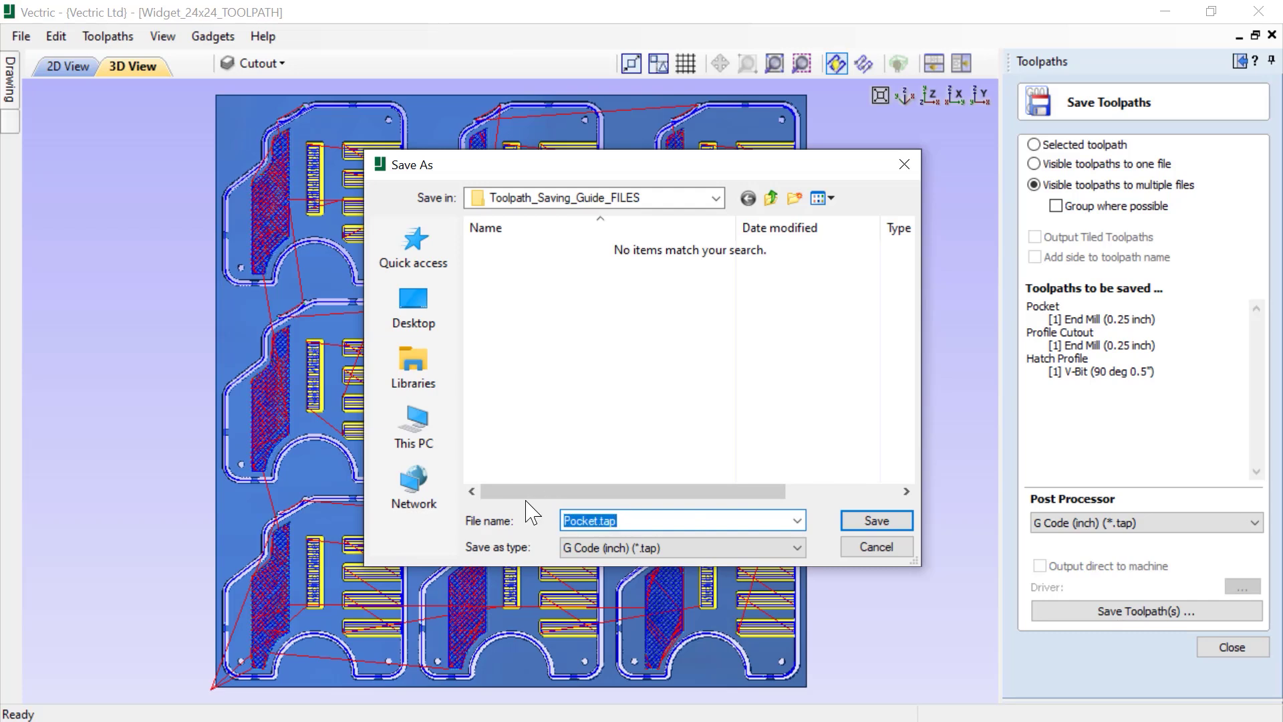
type("Widget")
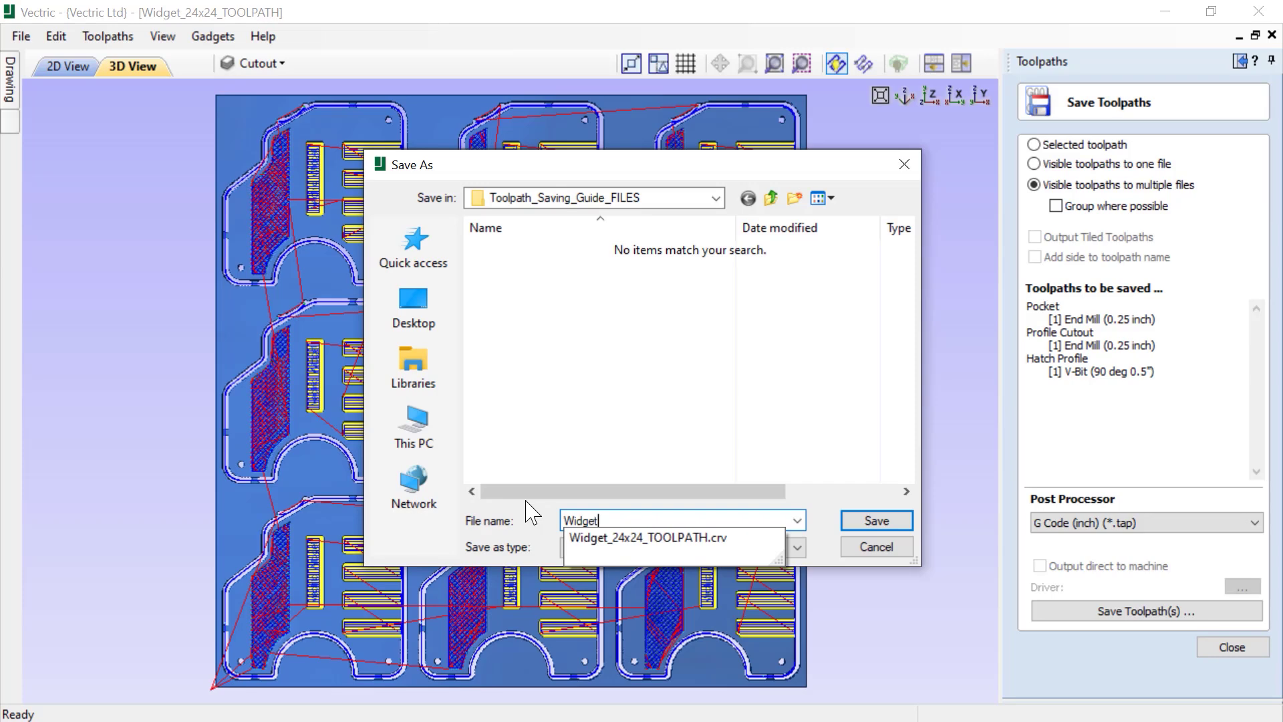
left_click(511, 524)
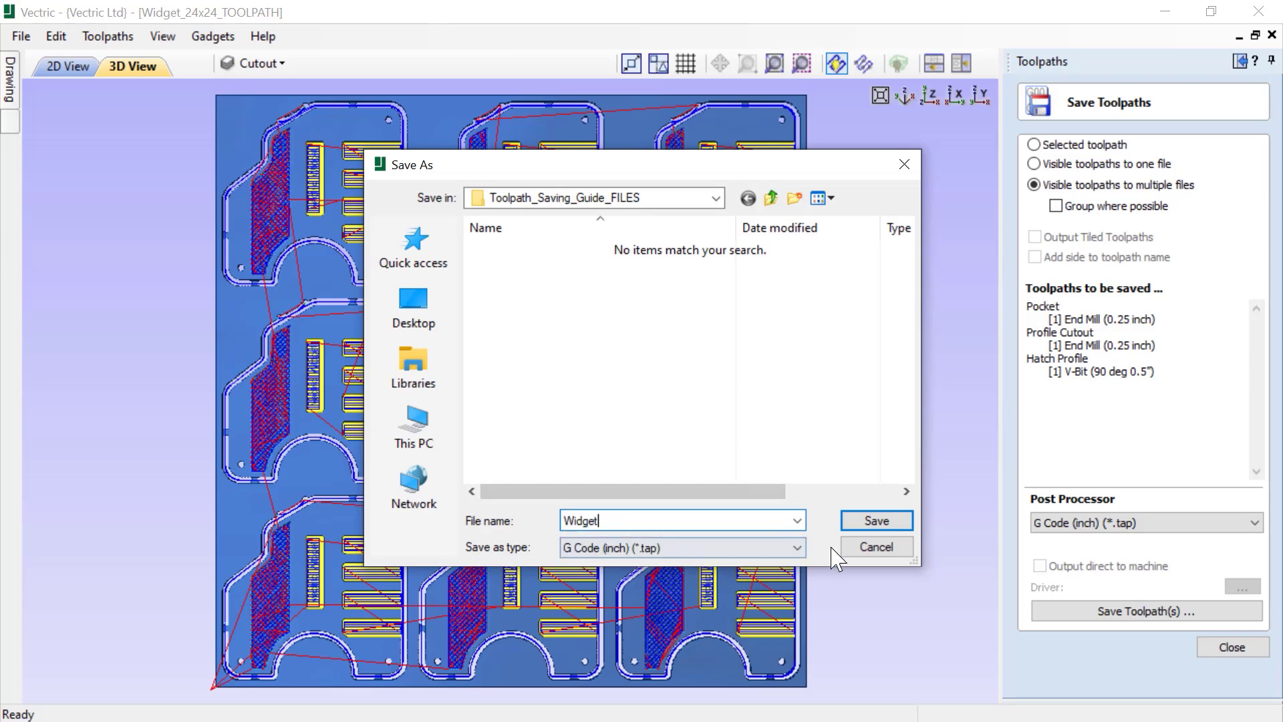
left_click(875, 528)
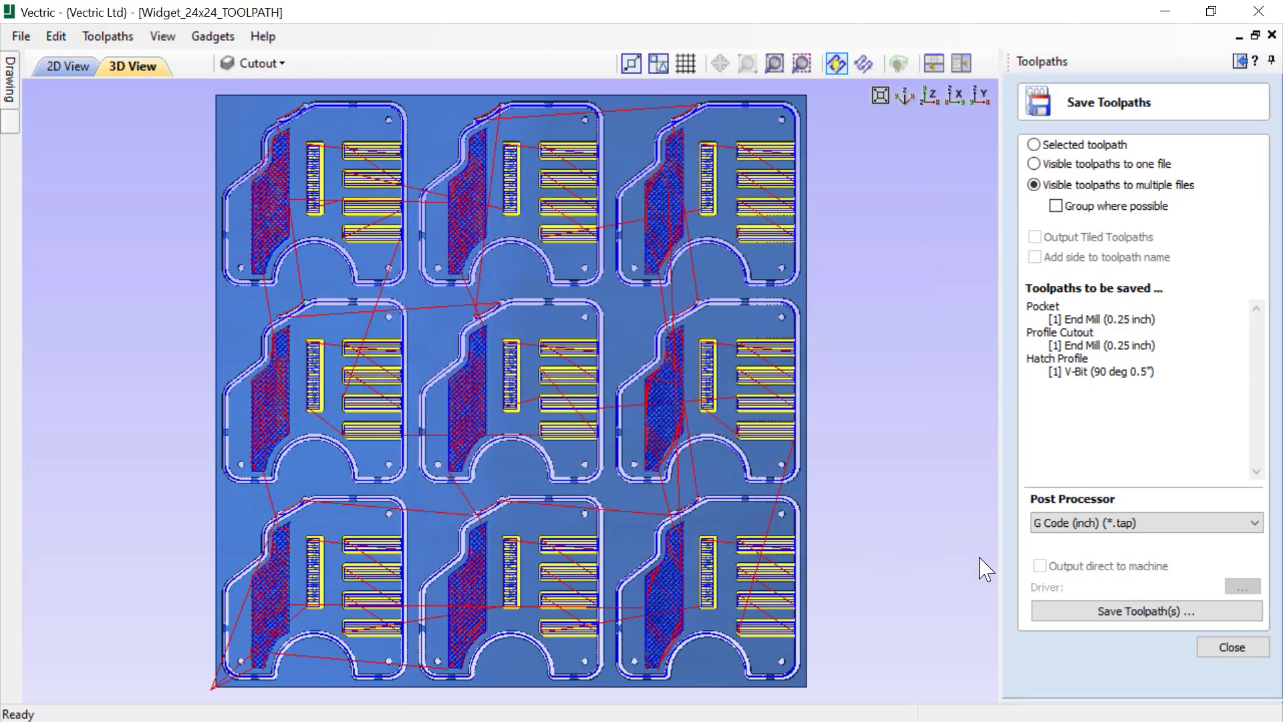
left_click(1078, 615)
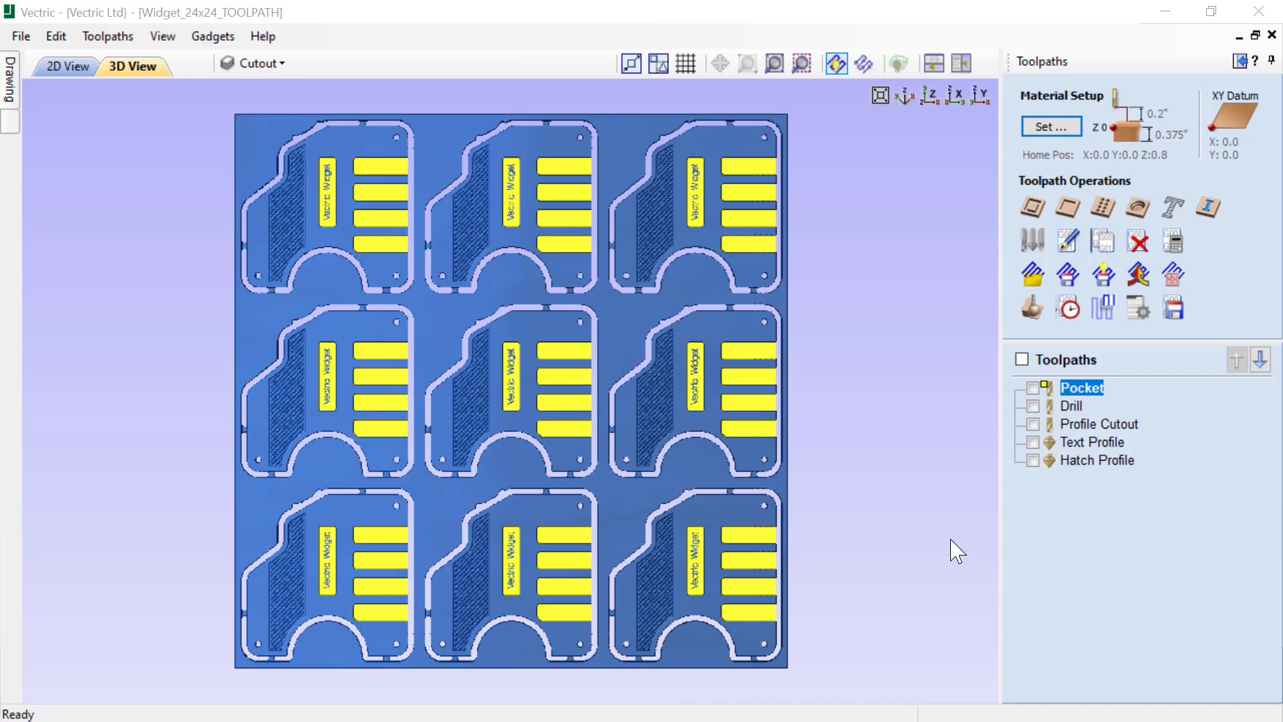
Show all five toolpaths and save them to multiple files grouped by tool, named Widget.tap.
left_click(1021, 359)
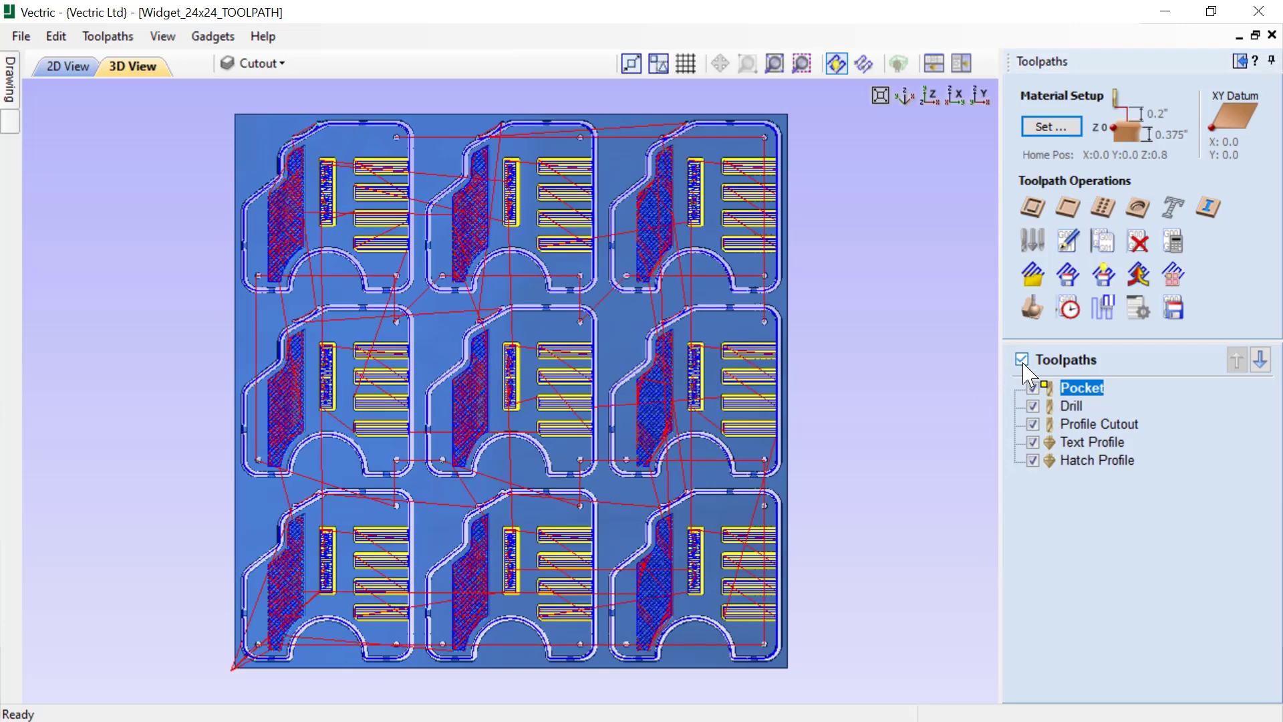
left_click(1173, 308)
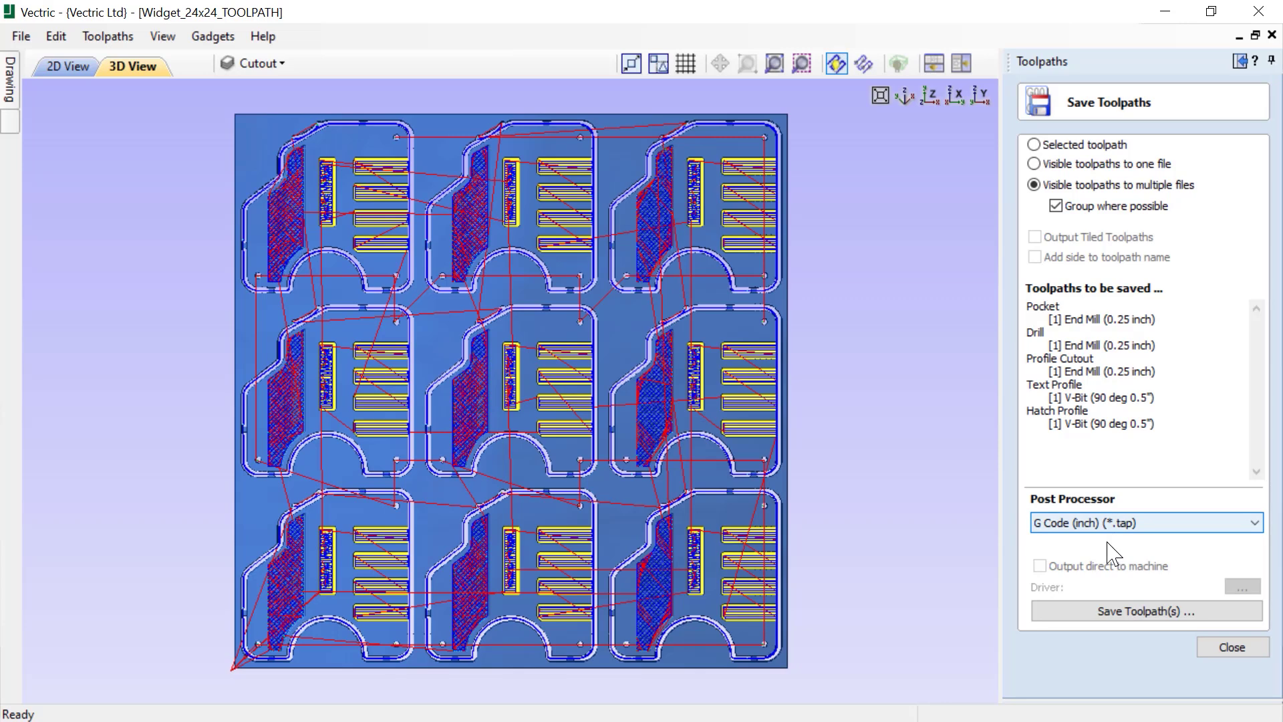
left_click(1128, 620)
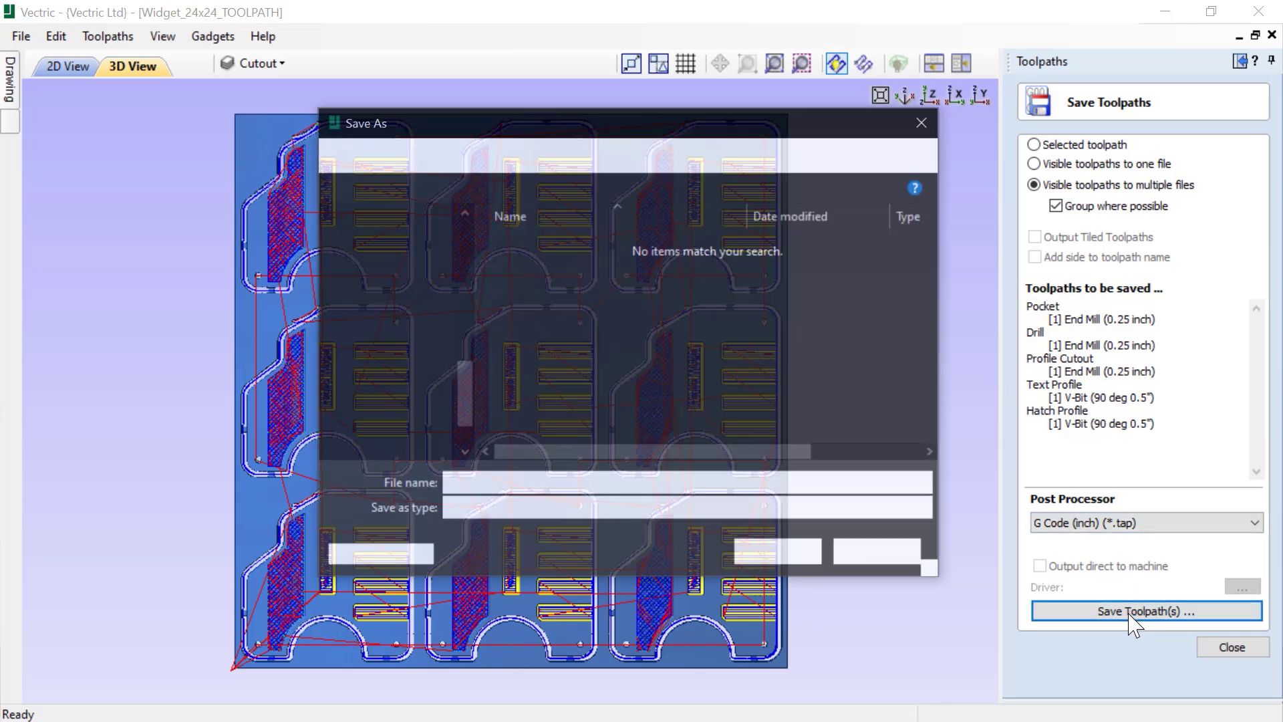
left_click_drag(485, 483, 425, 486)
type("Wig.tap")
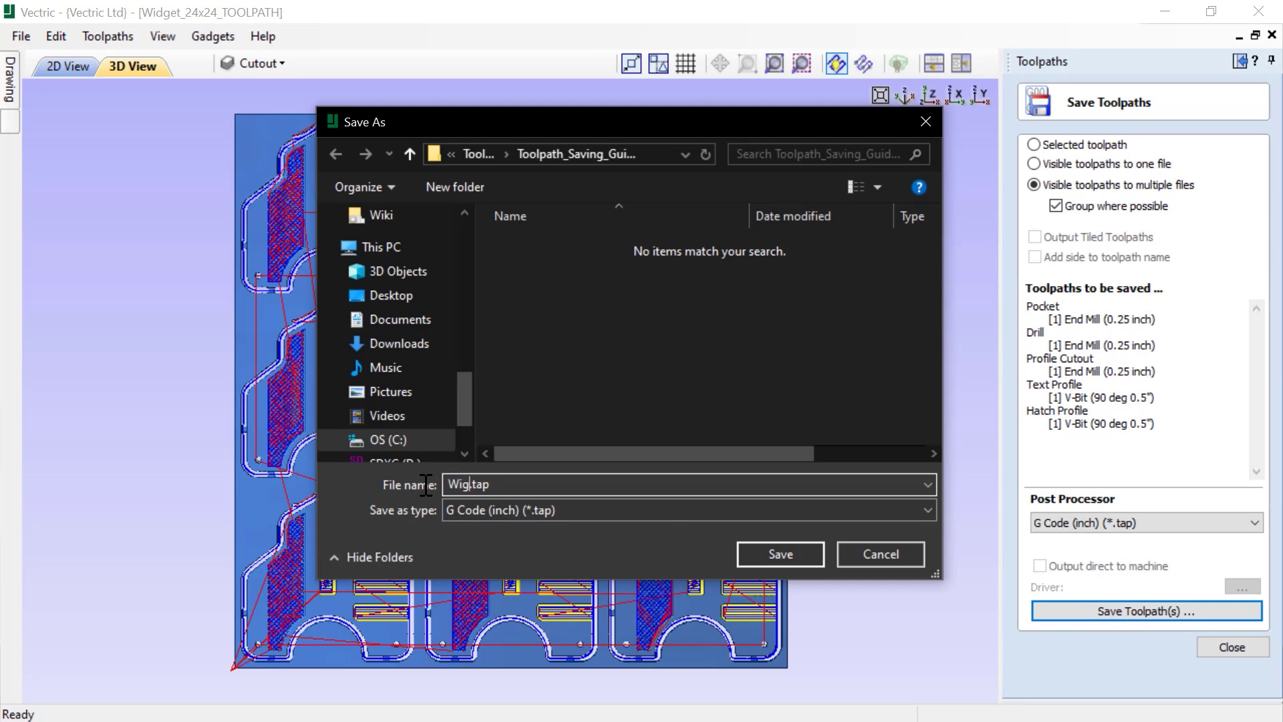
key("BackSpace")
type("dget")
left_click(765, 545)
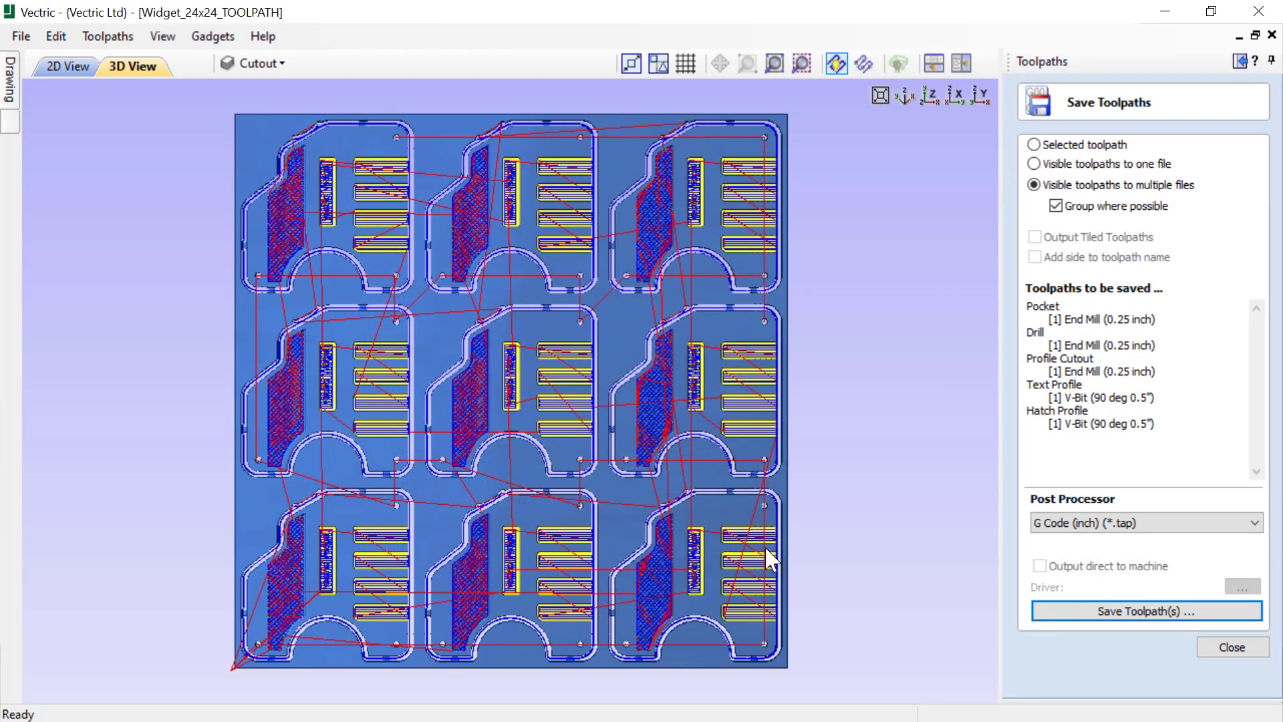
Check that Widget_1-3-Pocket.tap and Widget_4-5-Text Profile.tap exist, then cancel without saving.
left_click(1056, 610)
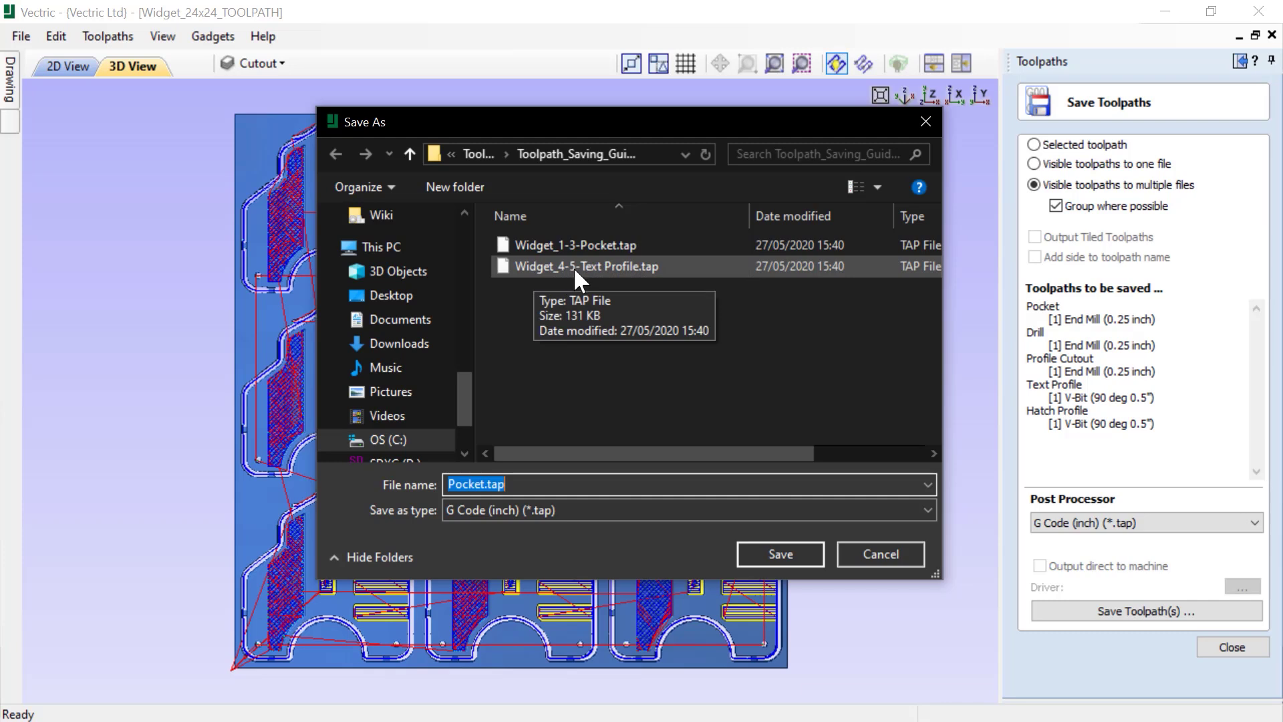
left_click(521, 313)
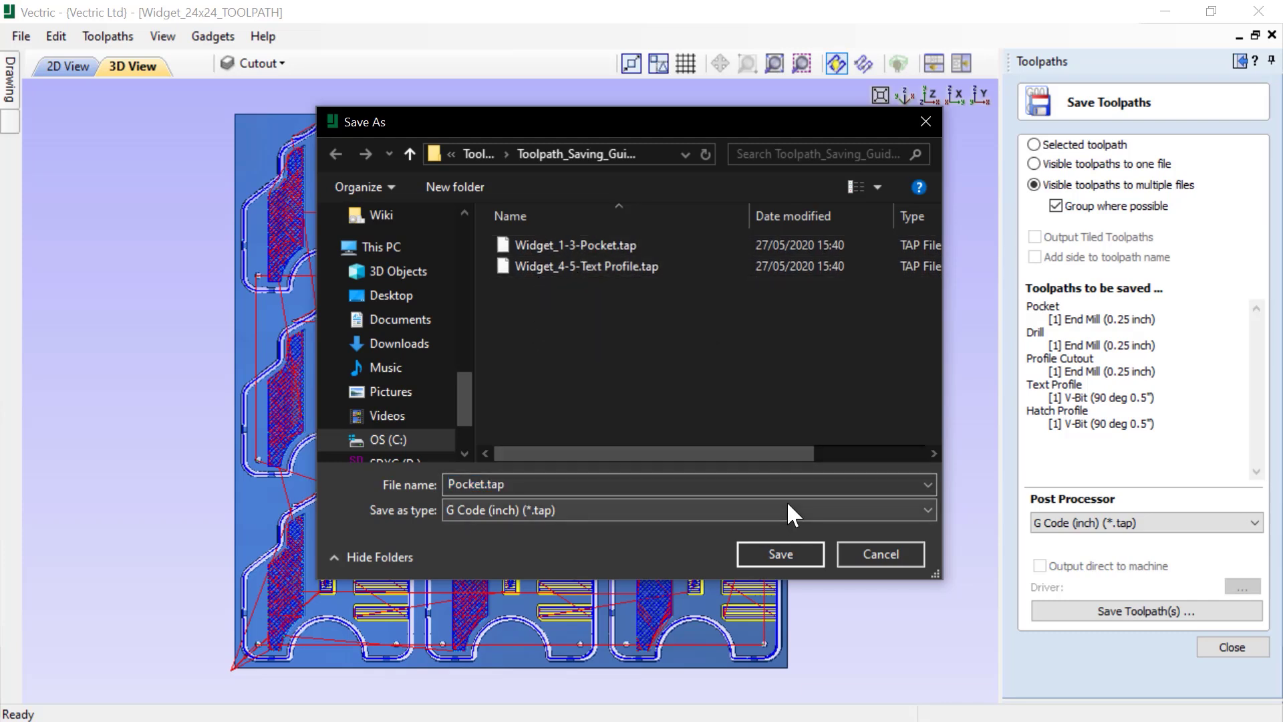
left_click(868, 562)
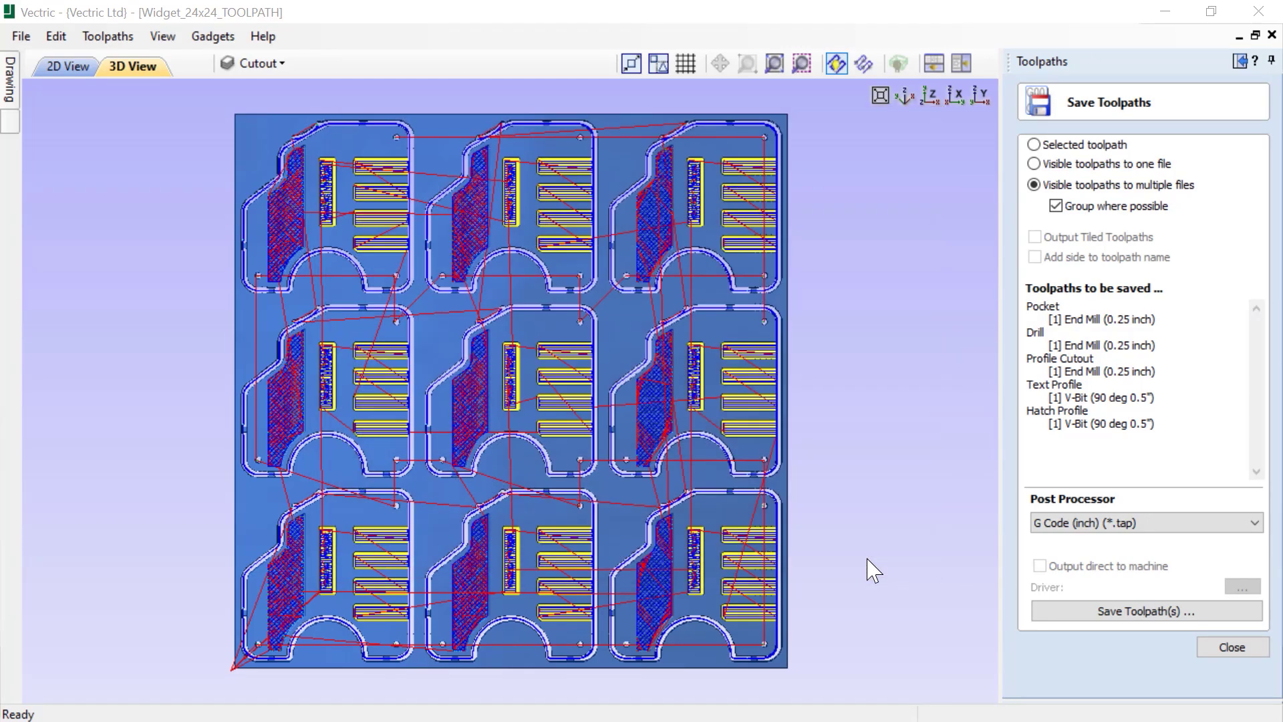
Switch off all toolpaths and save the Pocket, Drill and Profile Cutout group as one G-code file.
left_click(1213, 649)
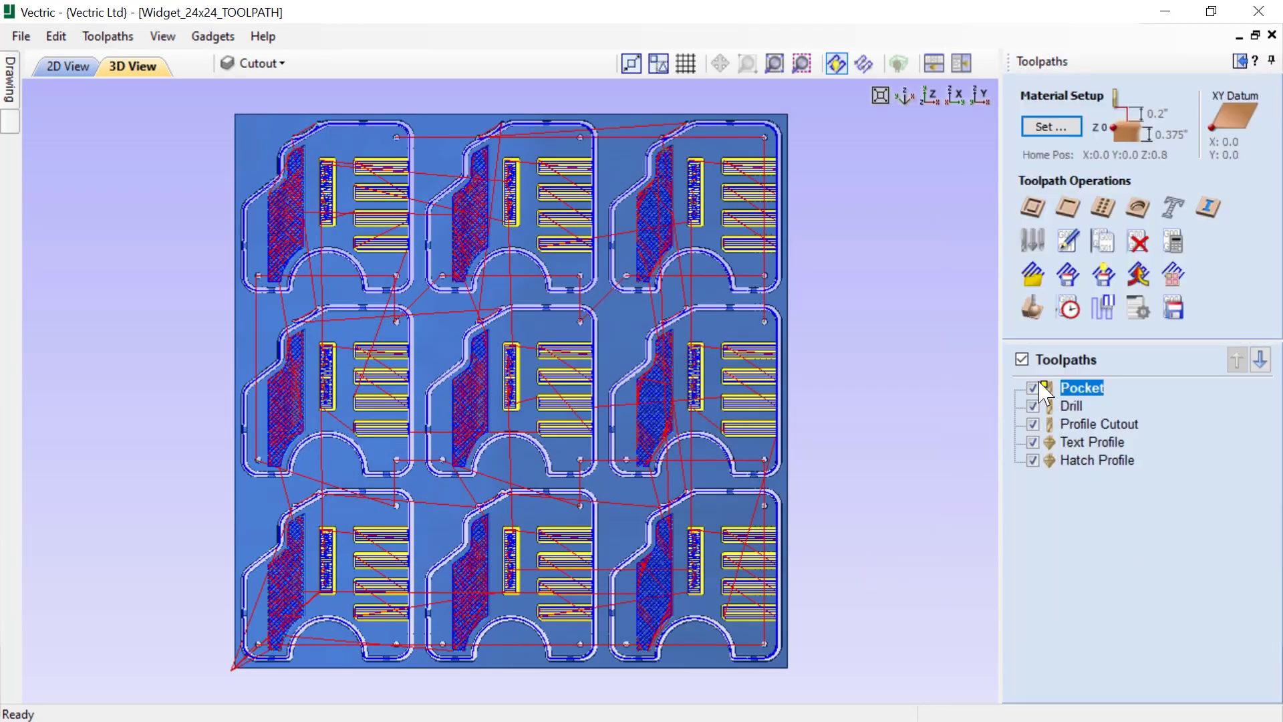
left_click(1021, 360)
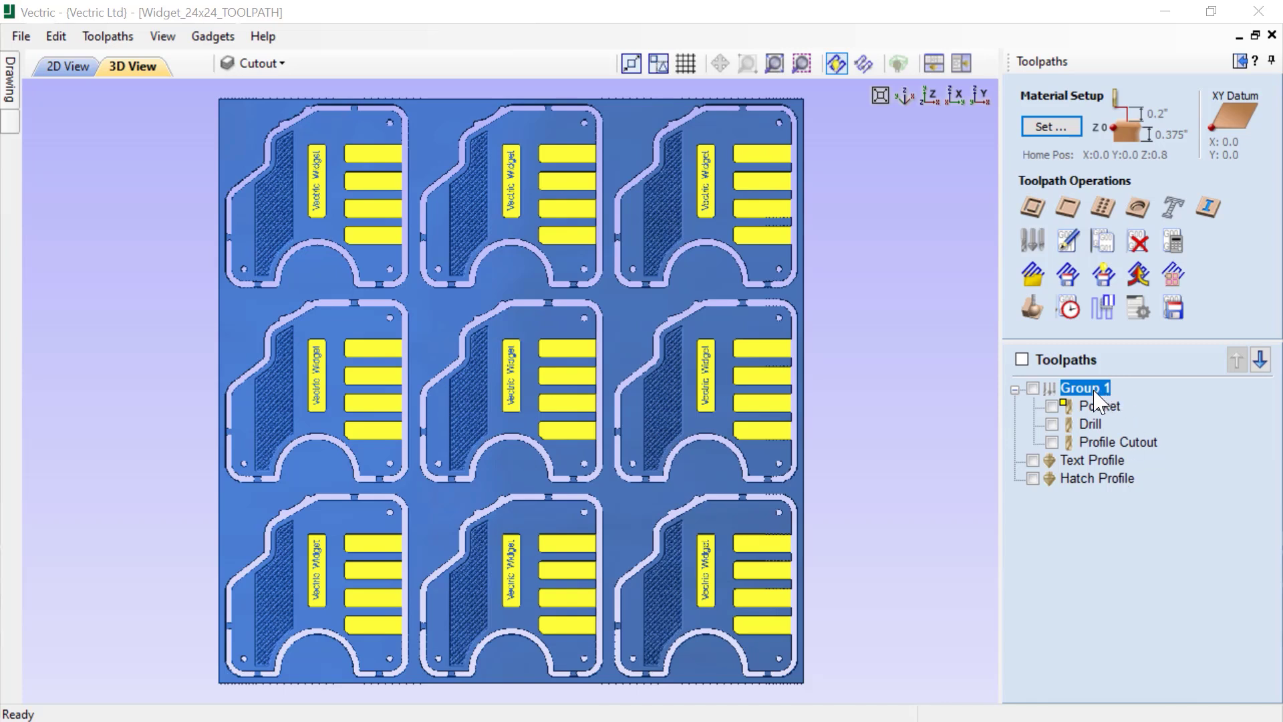
left_click(1174, 310)
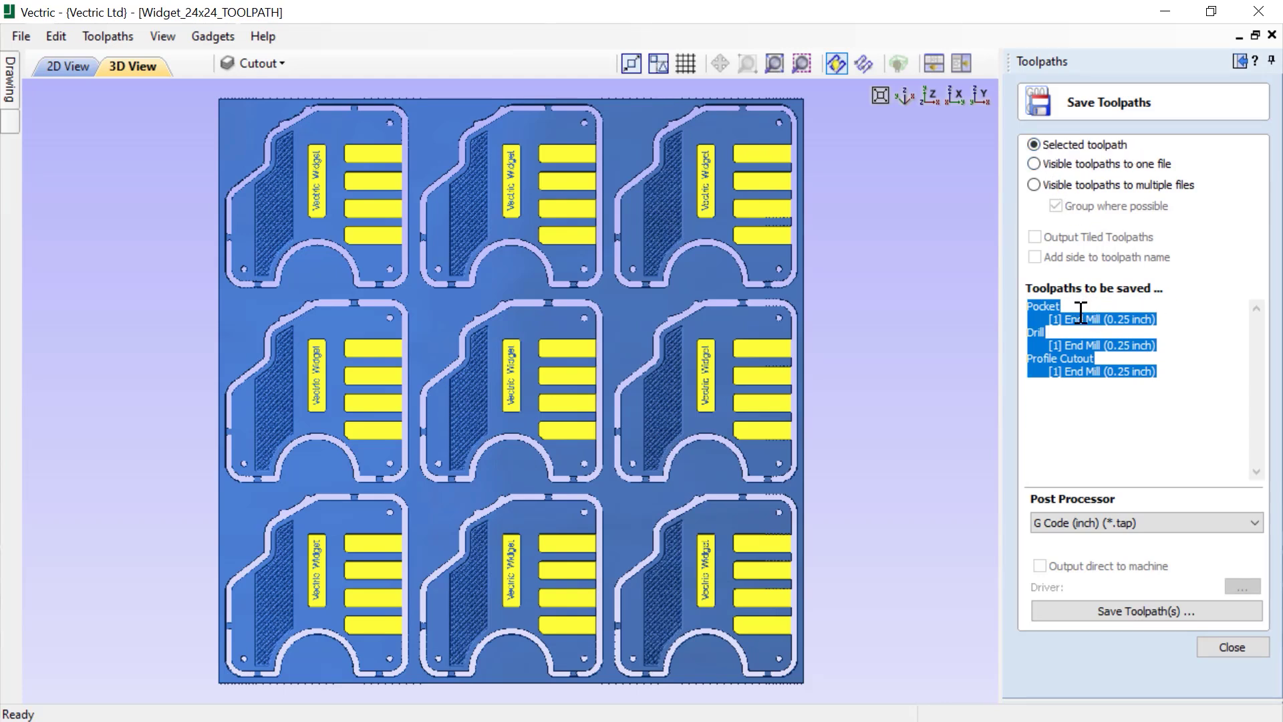
left_click(1081, 399)
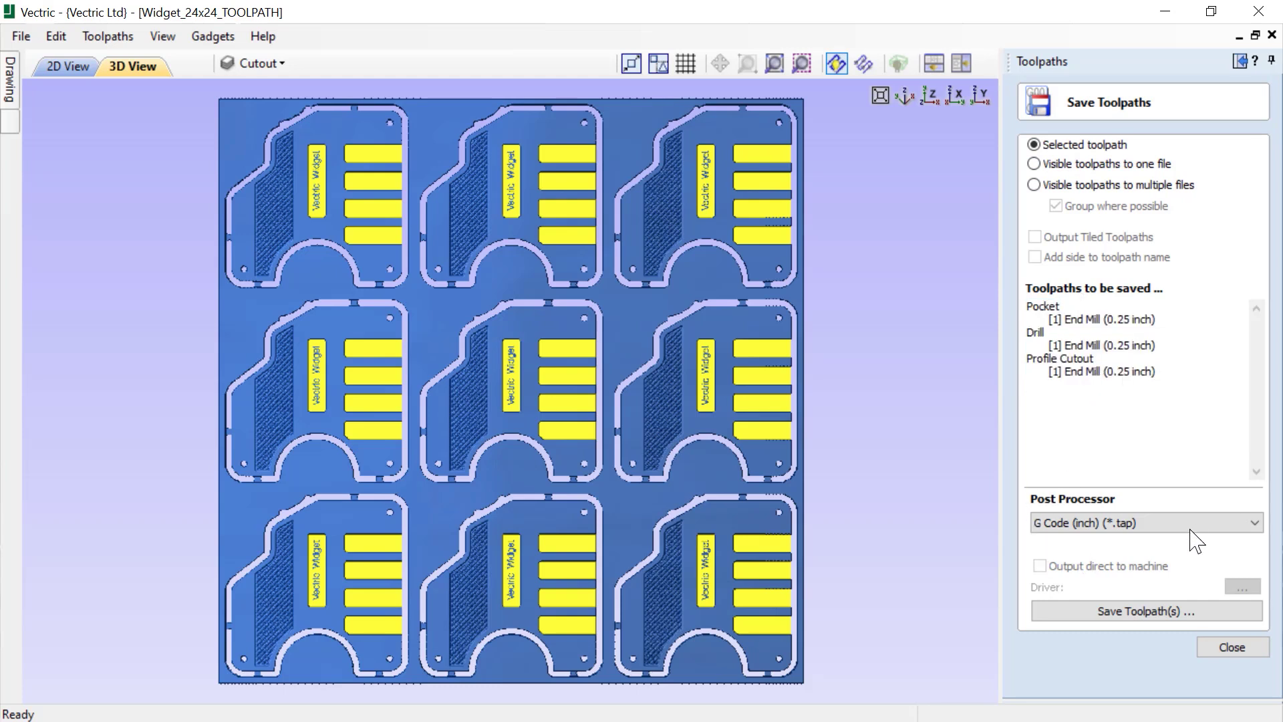
left_click(1168, 627)
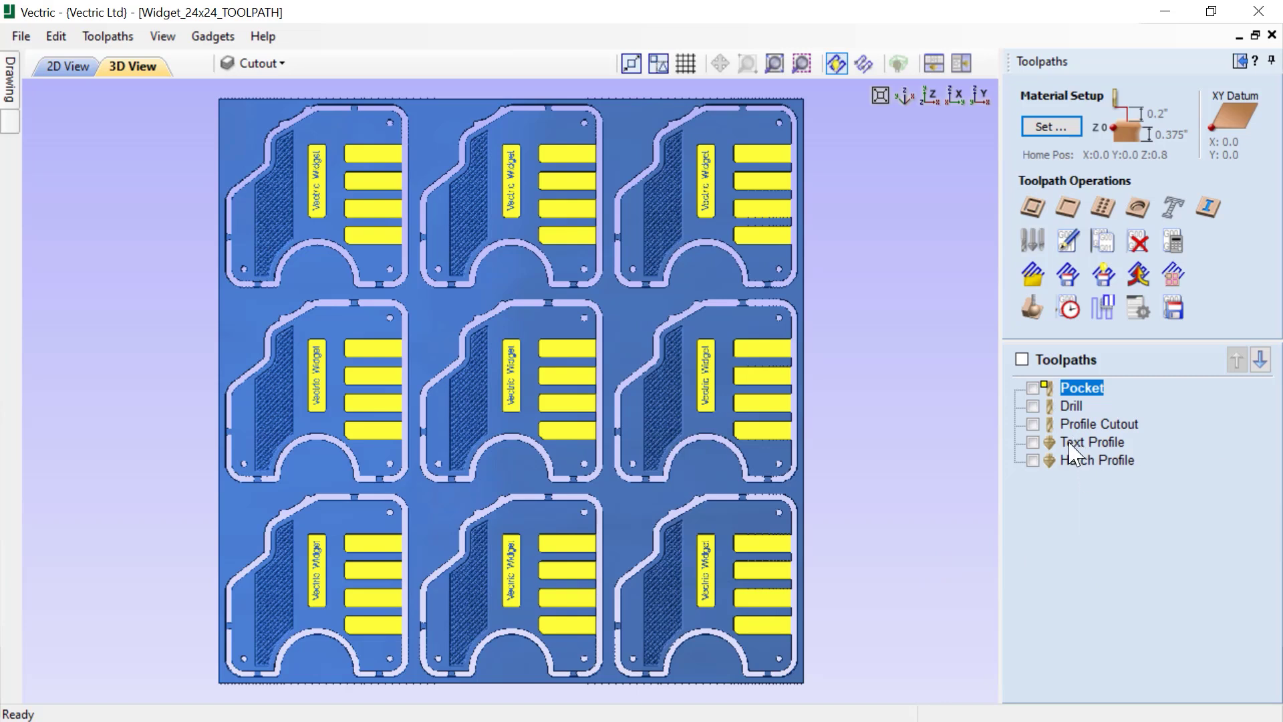
Make all five toolpaths visible and set Save Toolpaths to visible toolpaths in one file.
mouse_move(1070, 441)
left_click(1022, 360)
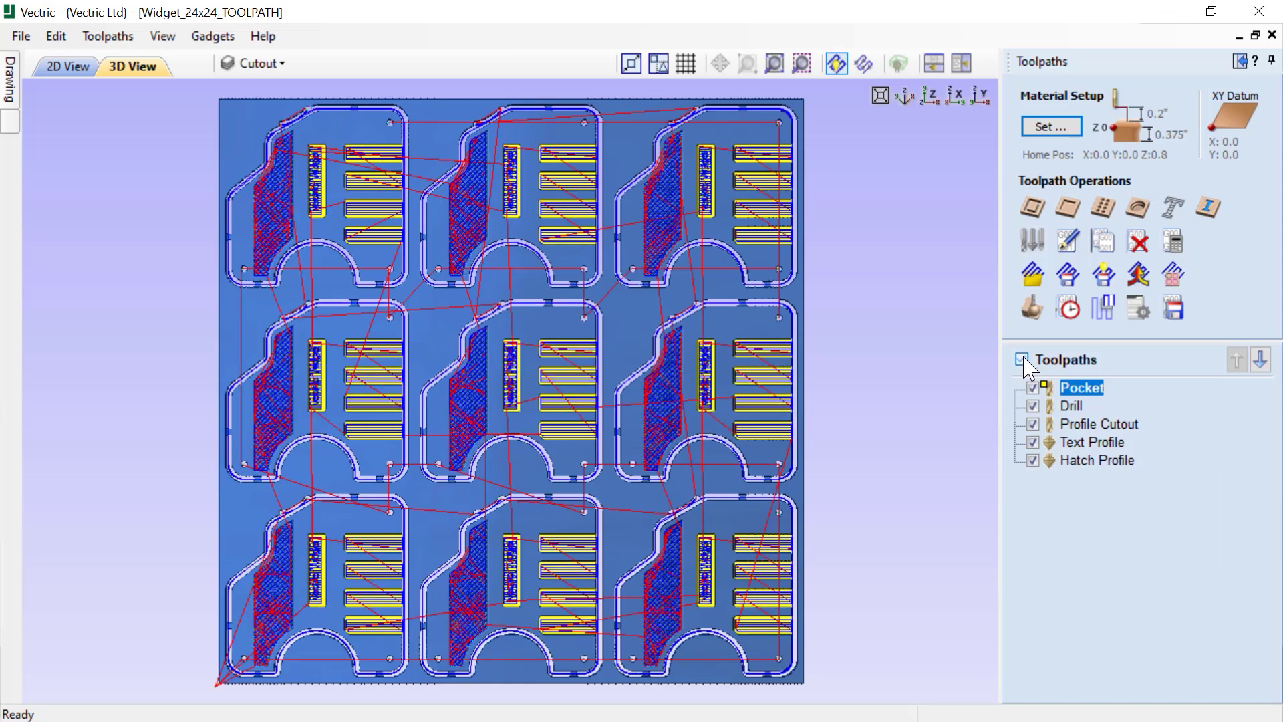
left_click(1174, 311)
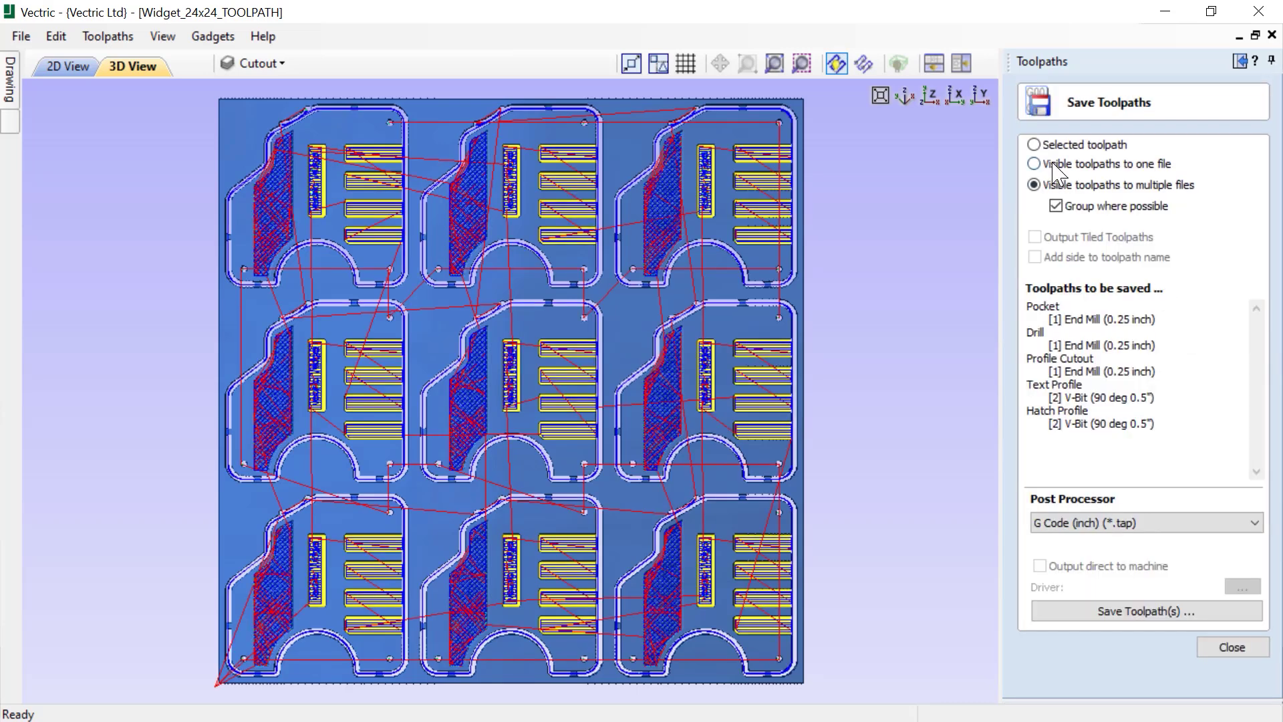
left_click(1034, 164)
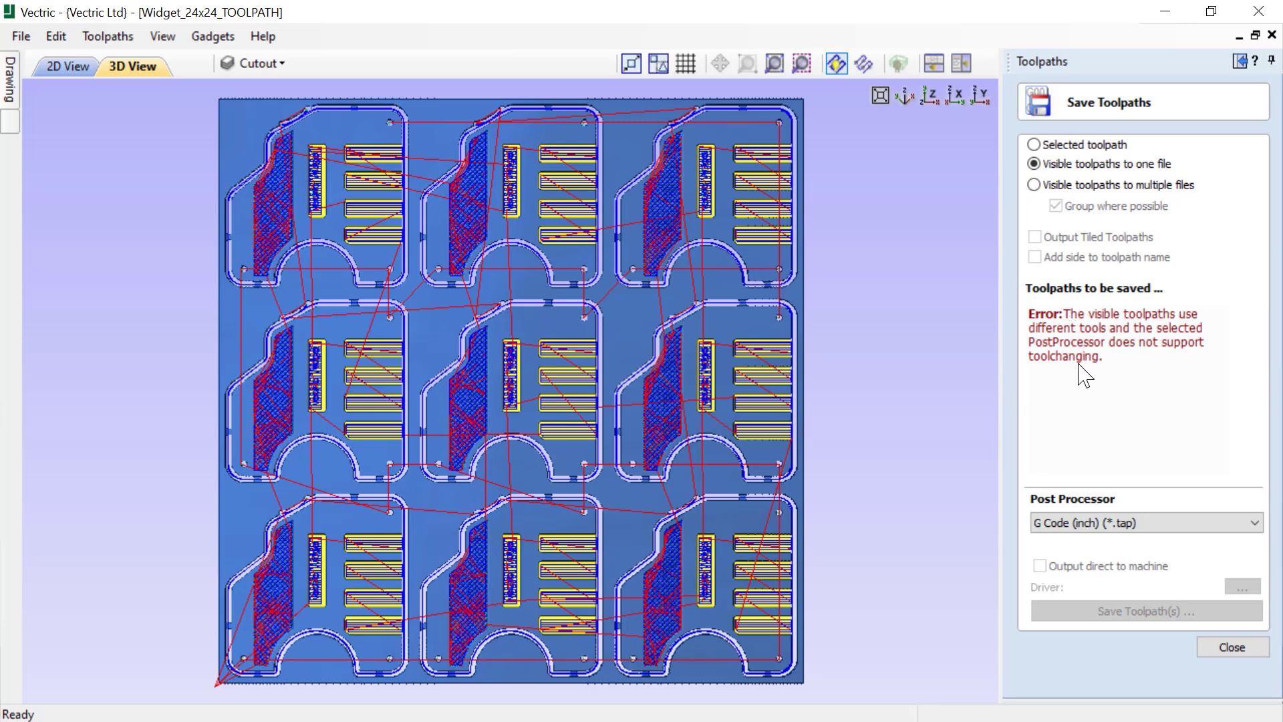
Choose the G Code ATC (inch) (*.tap) post processor and close the Save Toolpaths panel.
left_click(1157, 528)
scroll(1113, 451, "down", 3)
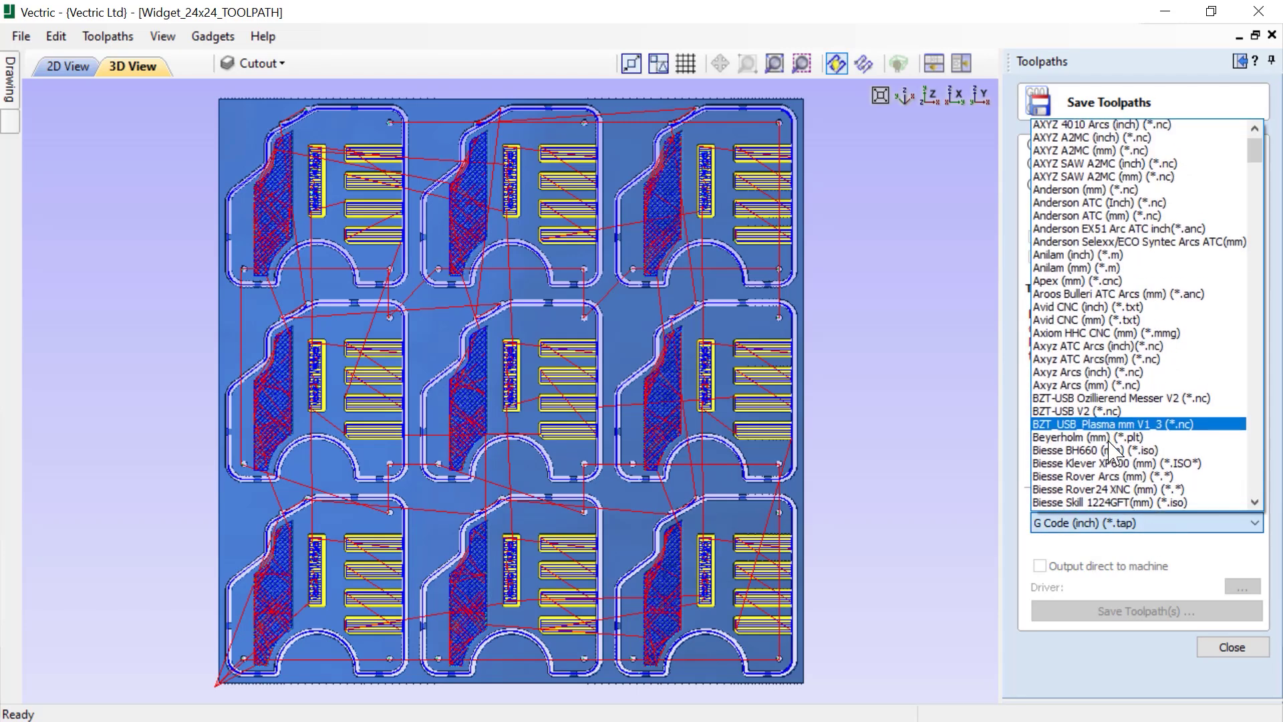
scroll(1112, 451, "down", 20)
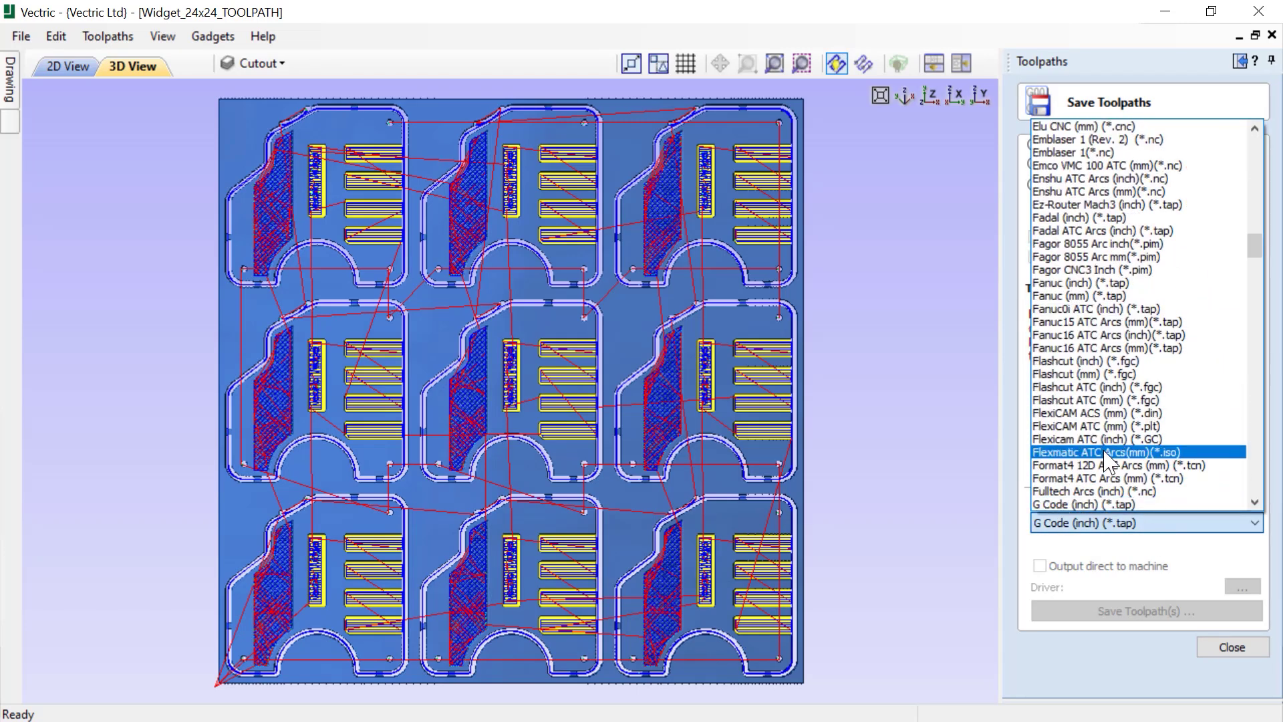
scroll(1102, 453, "down", 2)
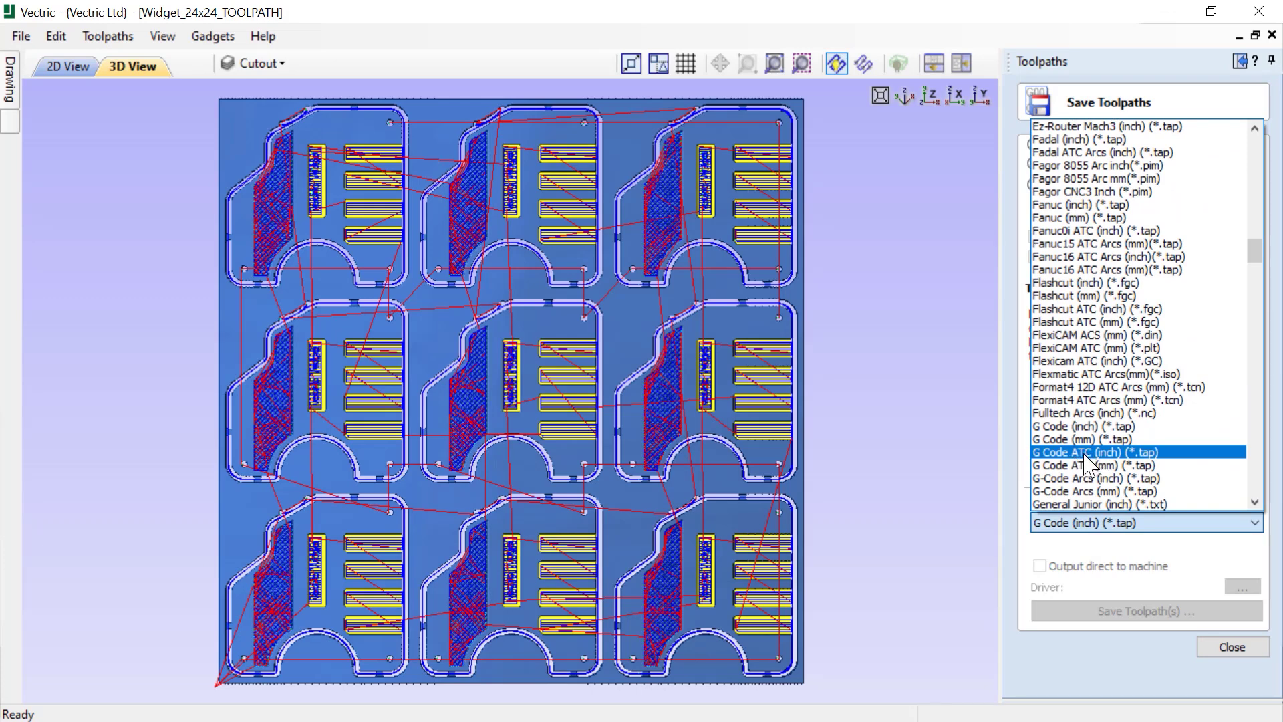
left_click(1084, 454)
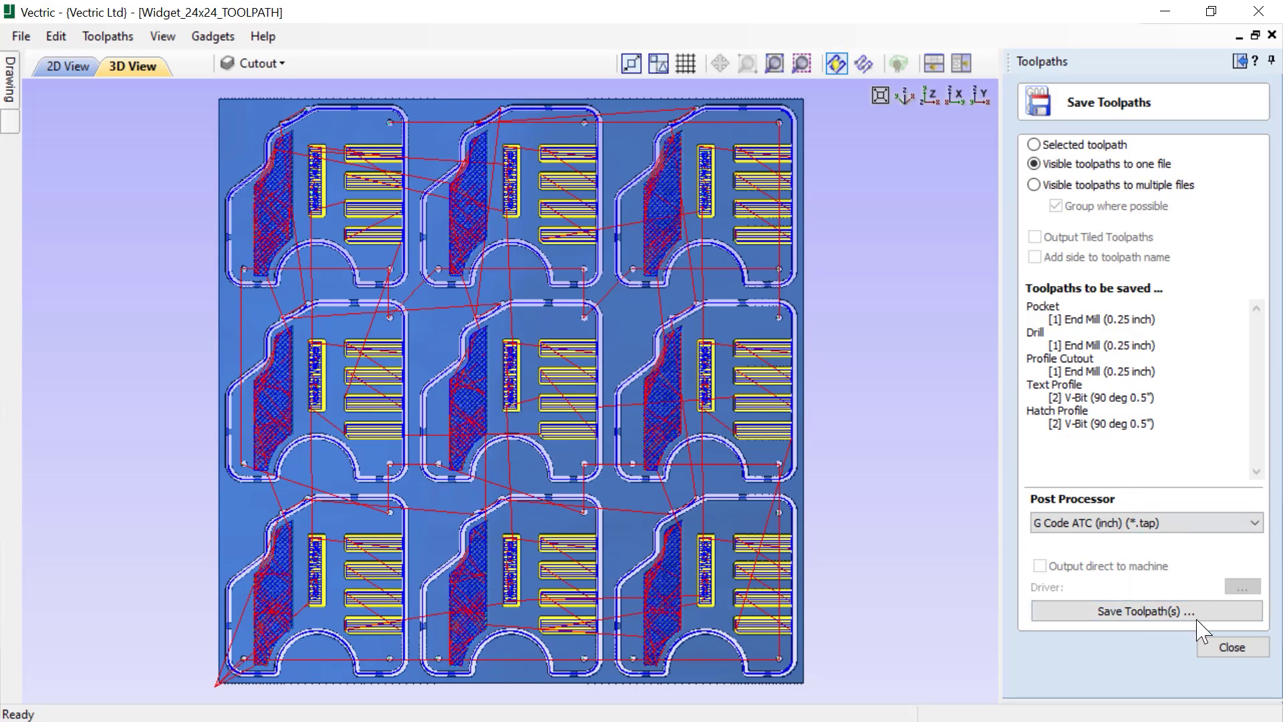
left_click(1232, 646)
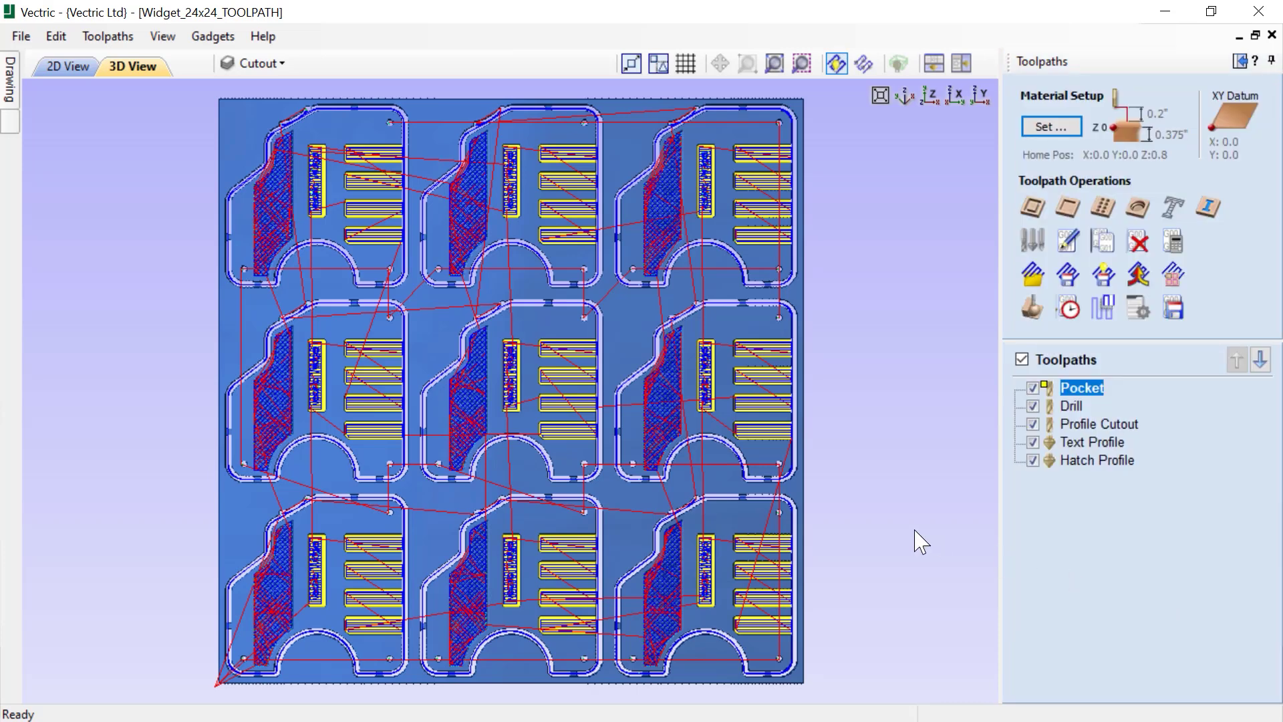